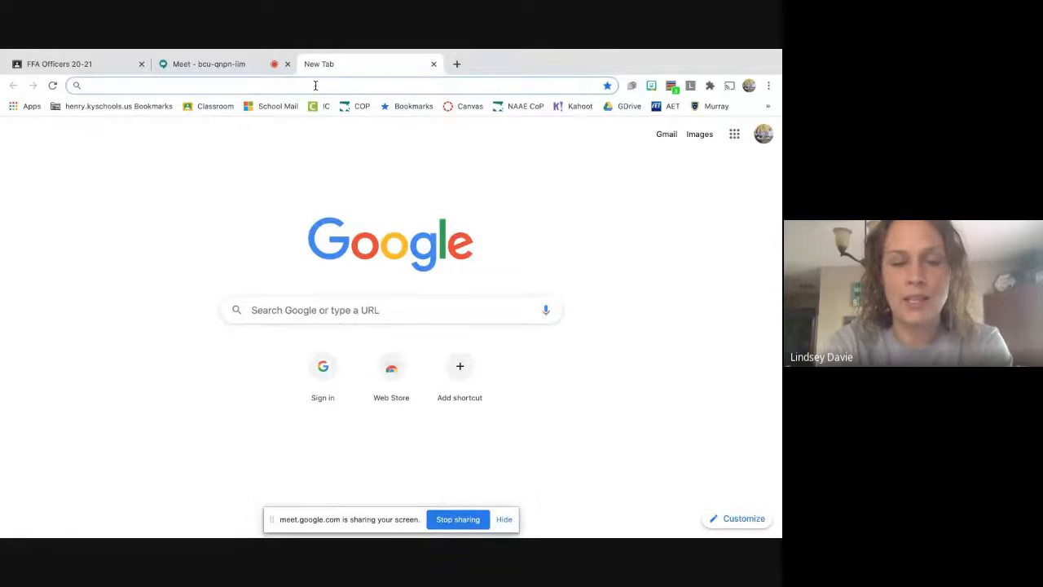
Search Google for websoilsurvey and open the USDA Web Soil Survey home page.
{"action": "type", "text": "websoil"}
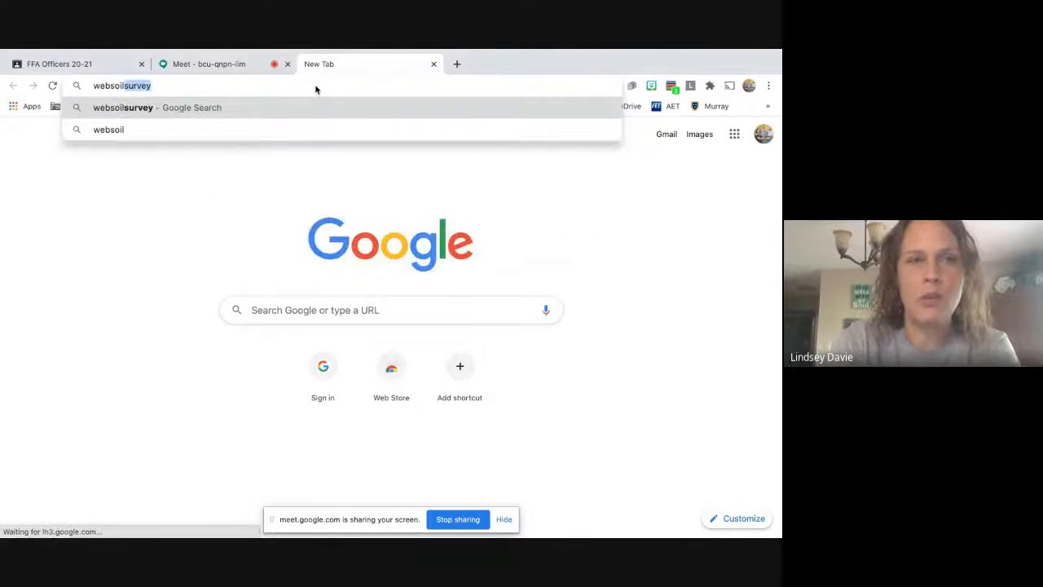
{"action": "left_click", "coordinate": [209, 106]}
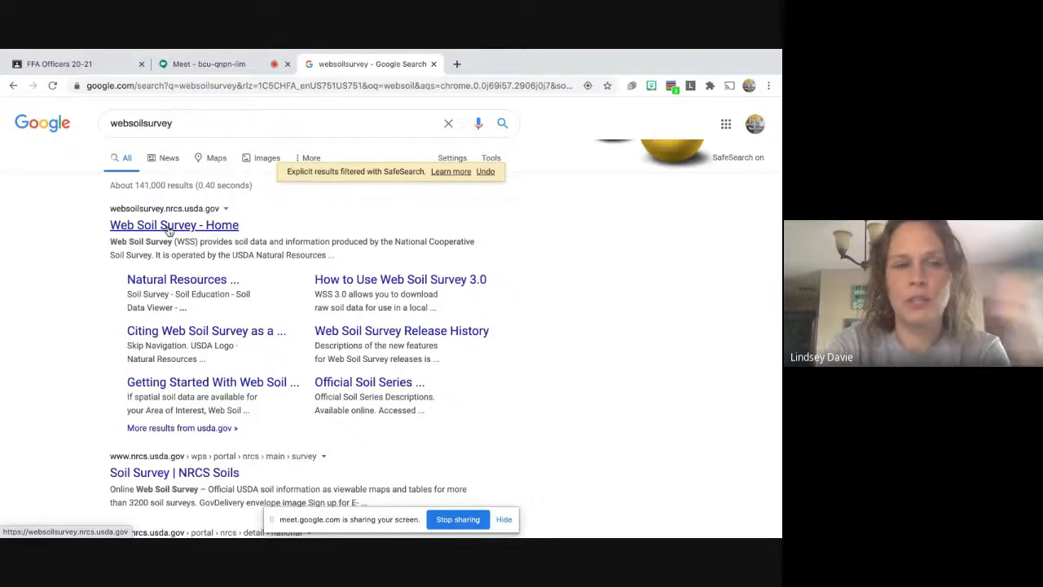
{"action": "left_click", "coordinate": [169, 227]}
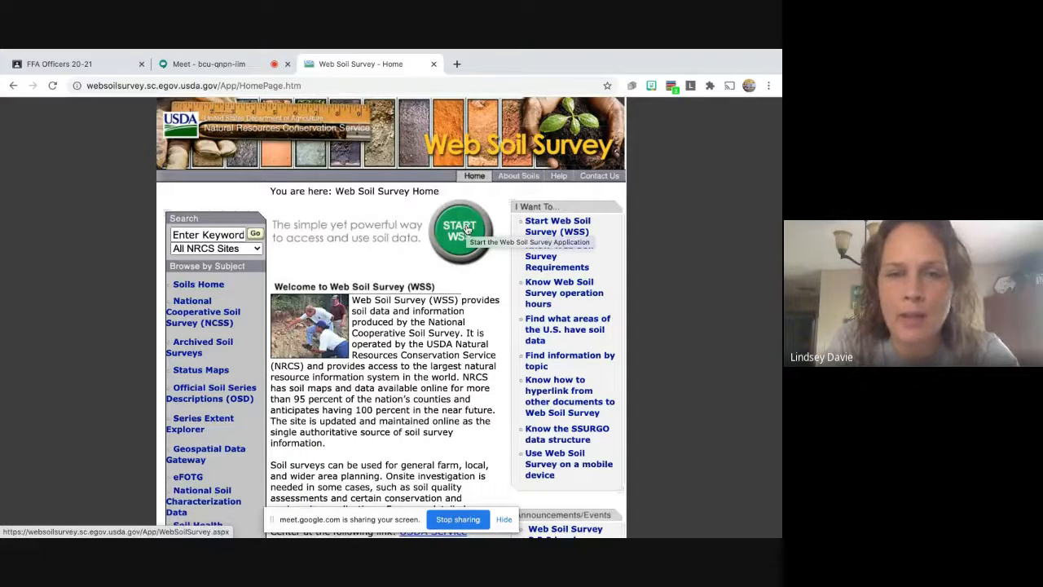
Launch the application with START WSS to reach the Area of Interest map.
{"action": "left_click", "coordinate": [467, 229]}
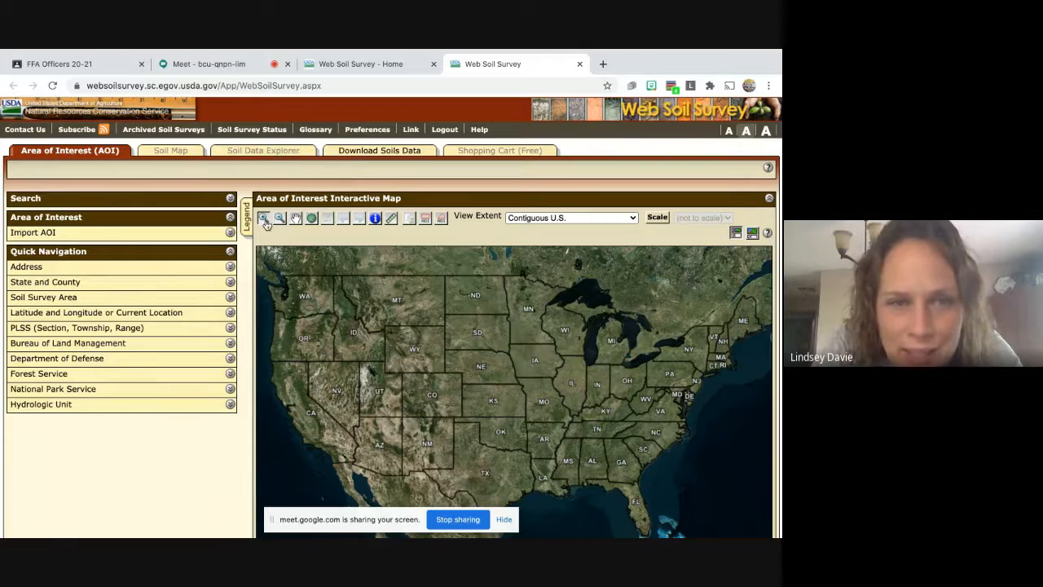
Zoom the U.S. map in toward Kentucky near the Indiana border.
{"action": "left_click", "coordinate": [607, 404]}
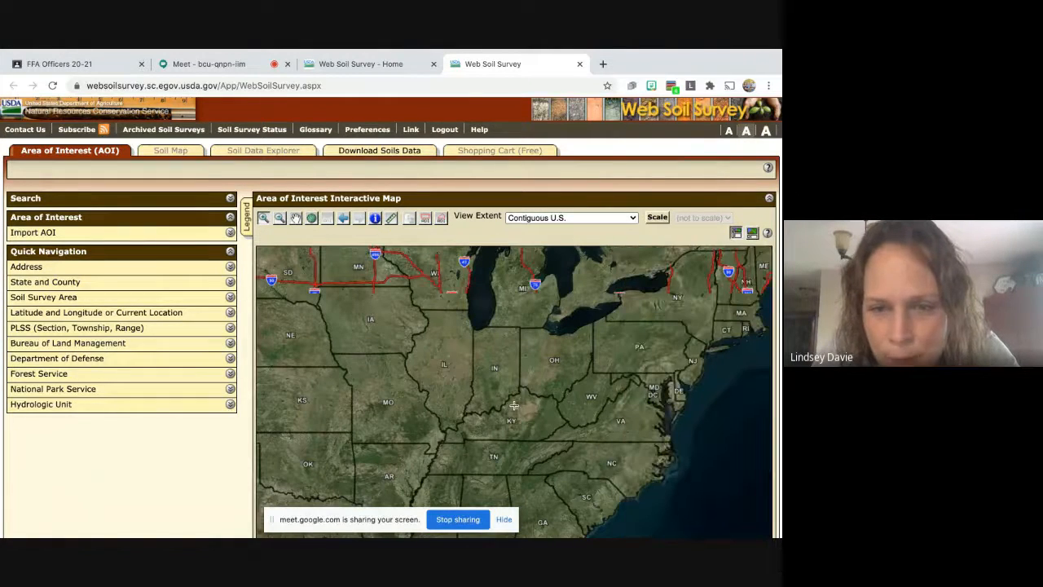
{"action": "left_click", "coordinate": [514, 405]}
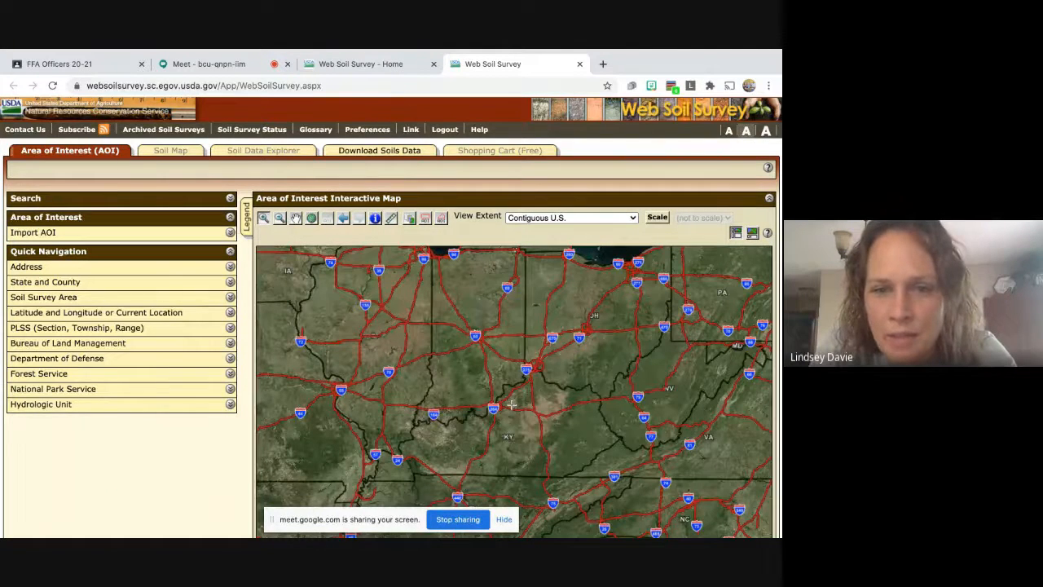
{"action": "left_click", "coordinate": [519, 400]}
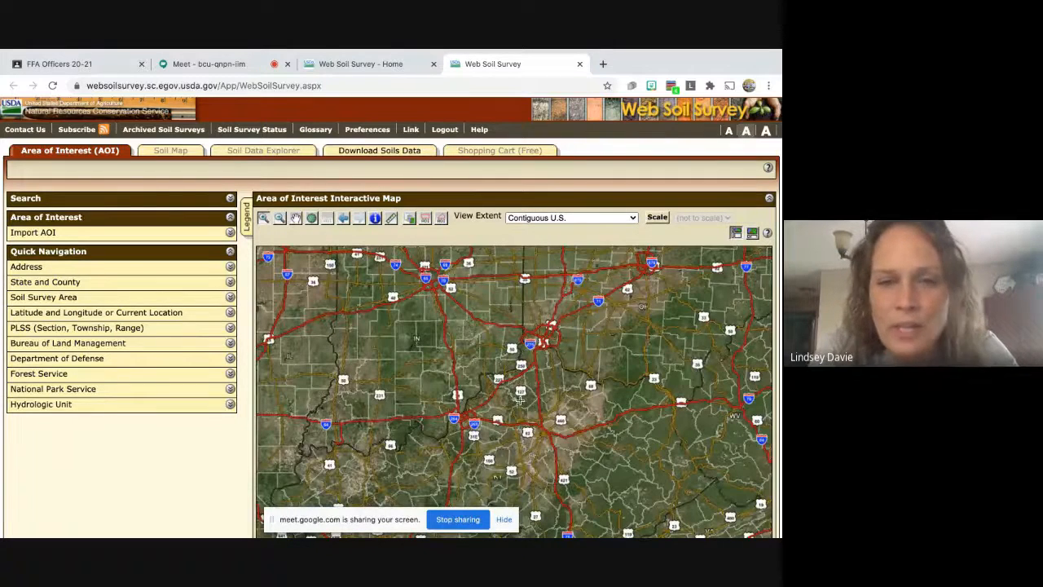
Enter the farm's street address and ZIP code in Quick Navigation and view it.
{"action": "left_click", "coordinate": [231, 269]}
{"action": "left_click", "coordinate": [169, 304]}
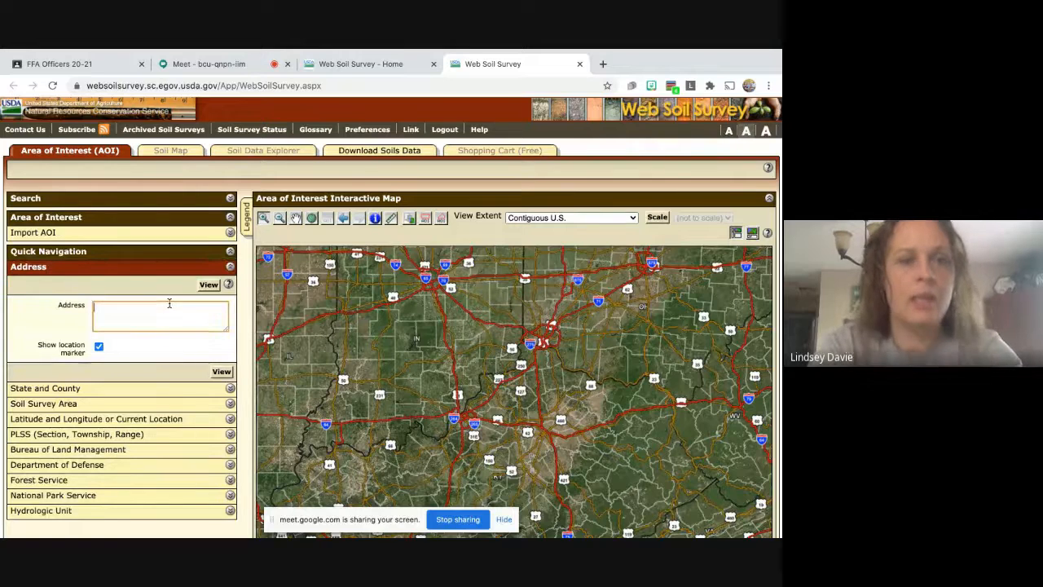
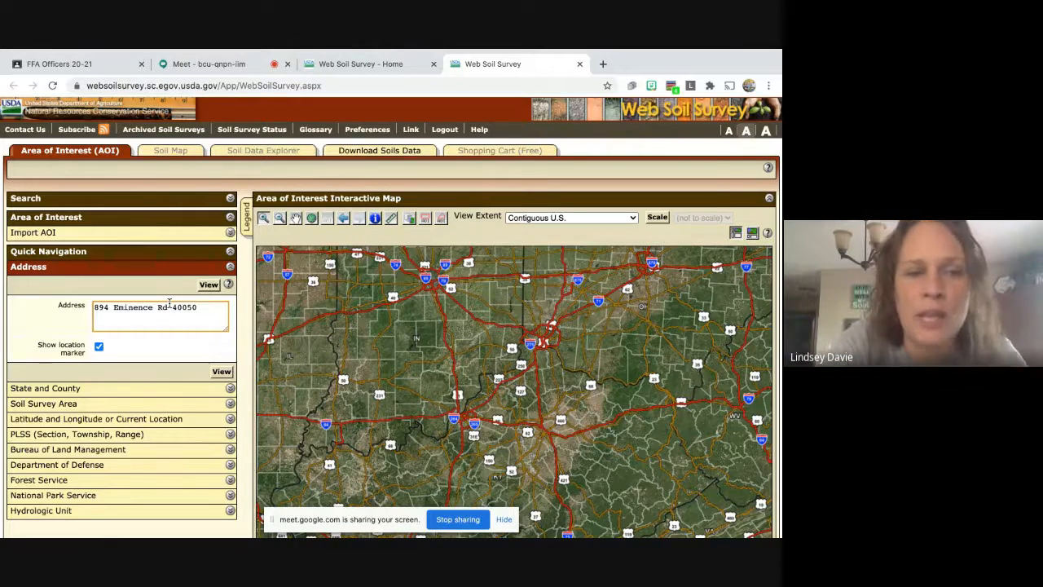
{"action": "left_click", "coordinate": [220, 369]}
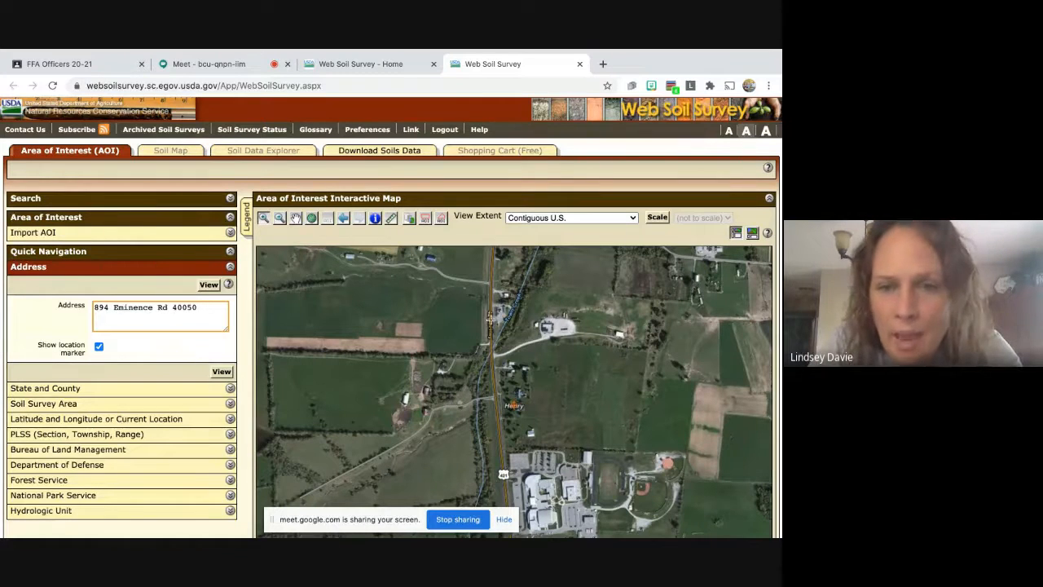
Pan and zoom closer onto the farm fields near Henry, then pick the polygon AOI tool.
{"action": "left_click", "coordinate": [297, 219]}
{"action": "left_click_drag", "start_coordinate": [595, 406], "coordinate": [537, 415]}
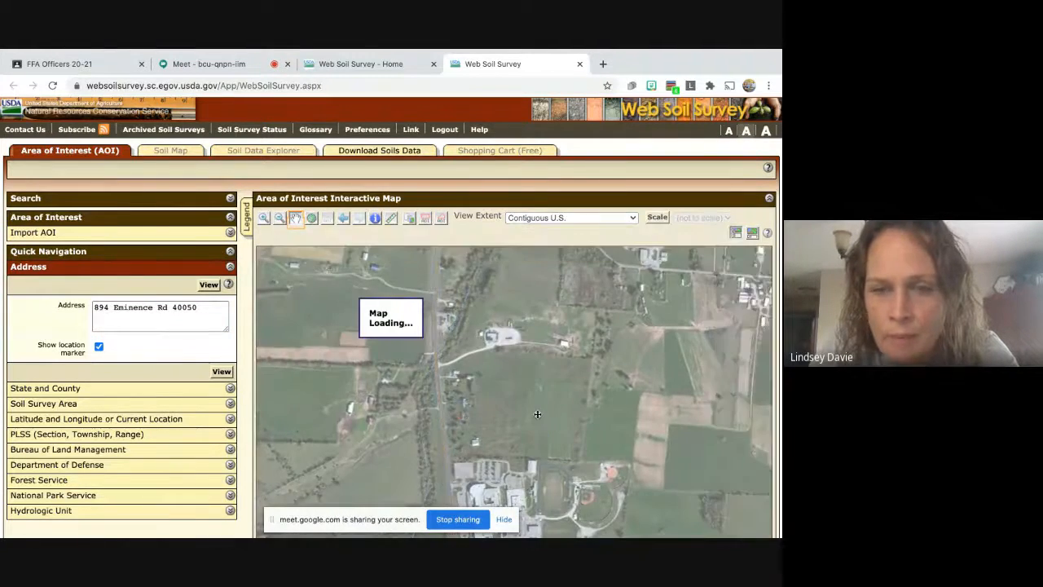
{"action": "left_click", "coordinate": [264, 219]}
{"action": "left_click", "coordinate": [527, 402]}
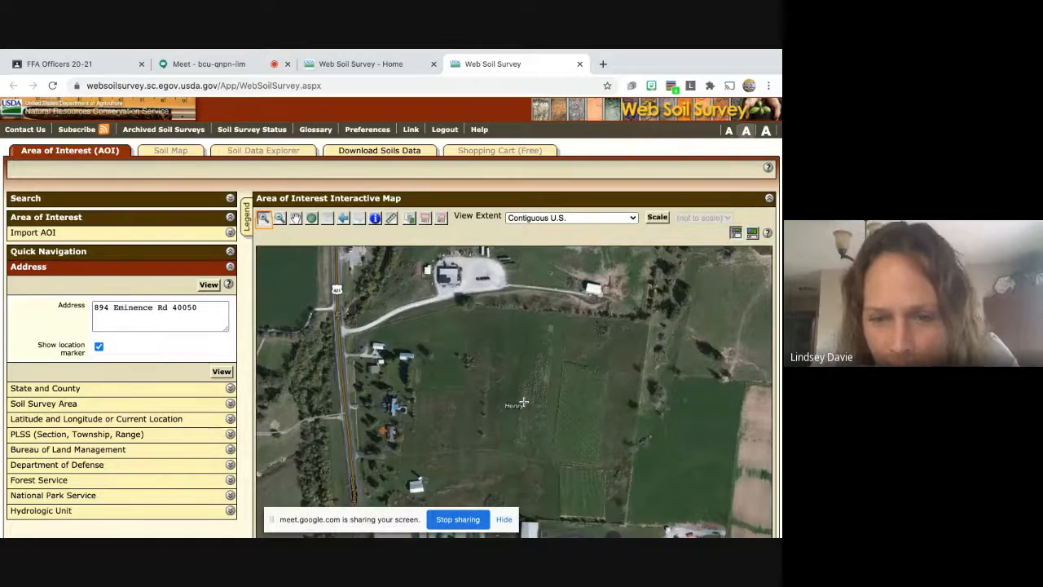
{"action": "left_click", "coordinate": [295, 219]}
{"action": "left_click_drag", "start_coordinate": [558, 411], "coordinate": [560, 396]}
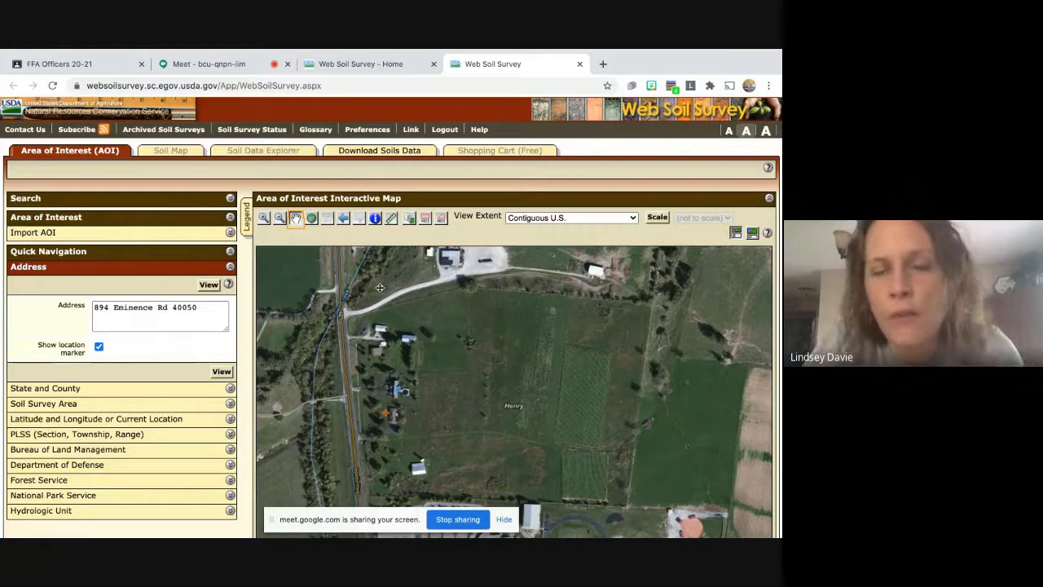
{"action": "left_click", "coordinate": [441, 219]}
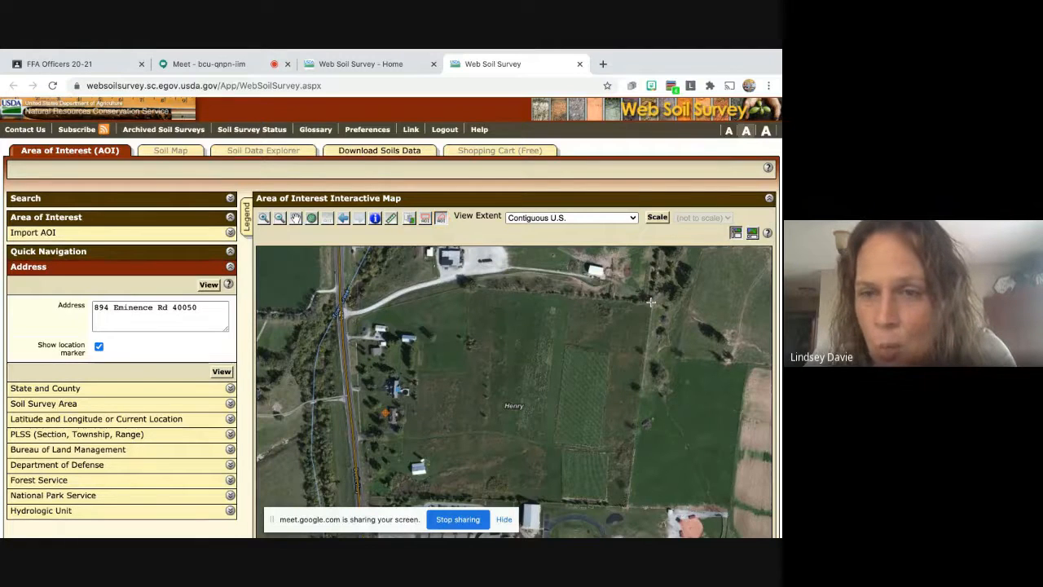
Trace a polygon around the farm fields to create the 31.4-acre area of interest.
{"action": "left_click_drag", "start_coordinate": [652, 302], "coordinate": [469, 284]}
{"action": "left_click", "coordinate": [468, 285]}
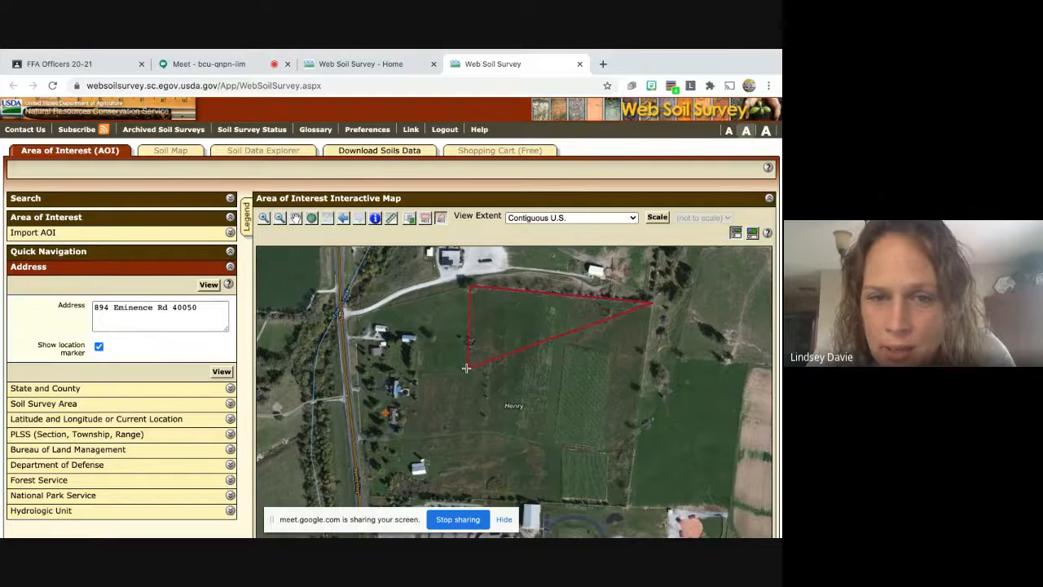
{"action": "left_click", "coordinate": [466, 372]}
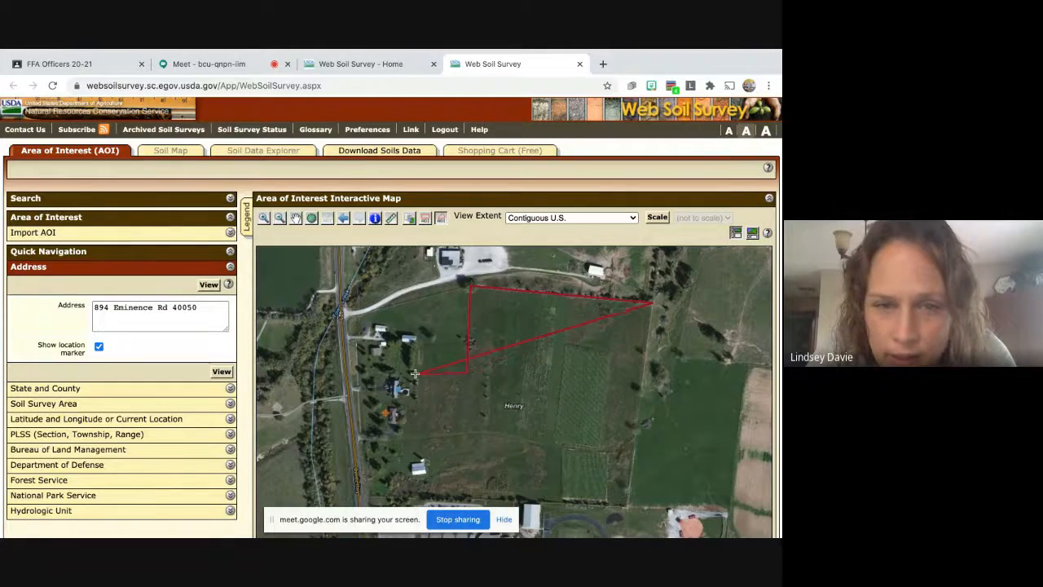
{"action": "left_click", "coordinate": [415, 373]}
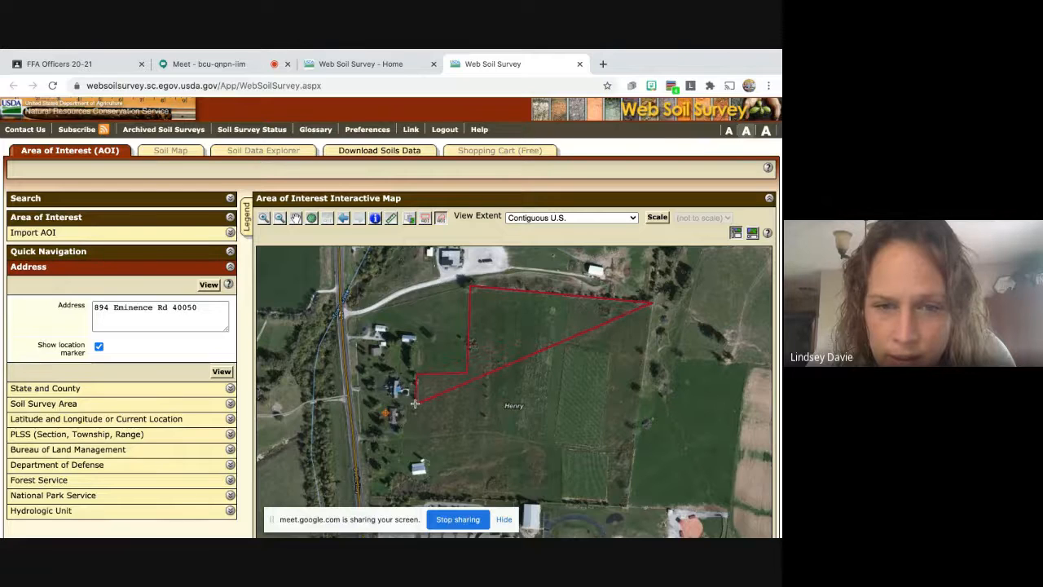
{"action": "left_click", "coordinate": [414, 403]}
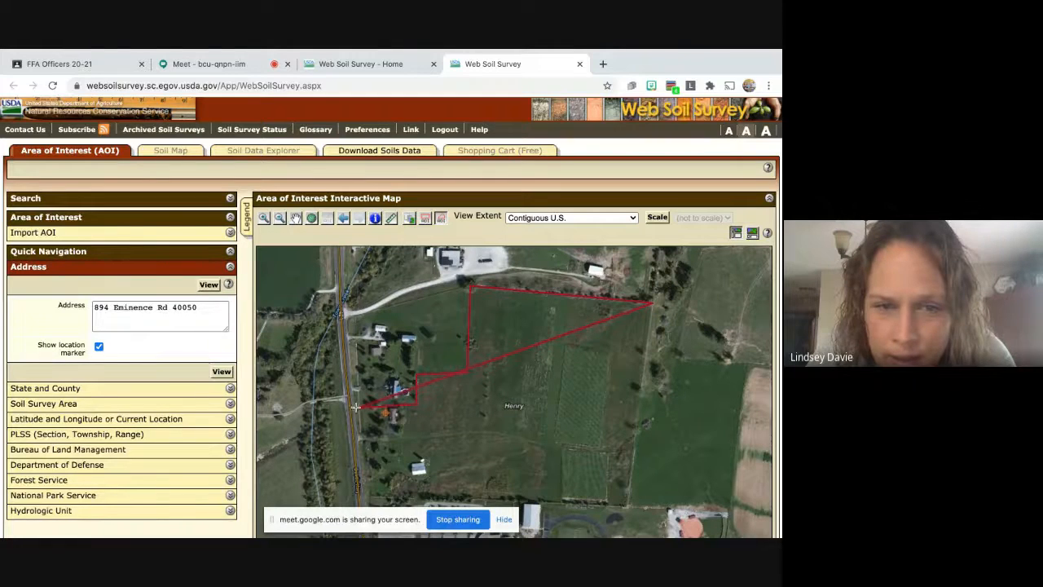
{"action": "left_click", "coordinate": [349, 409]}
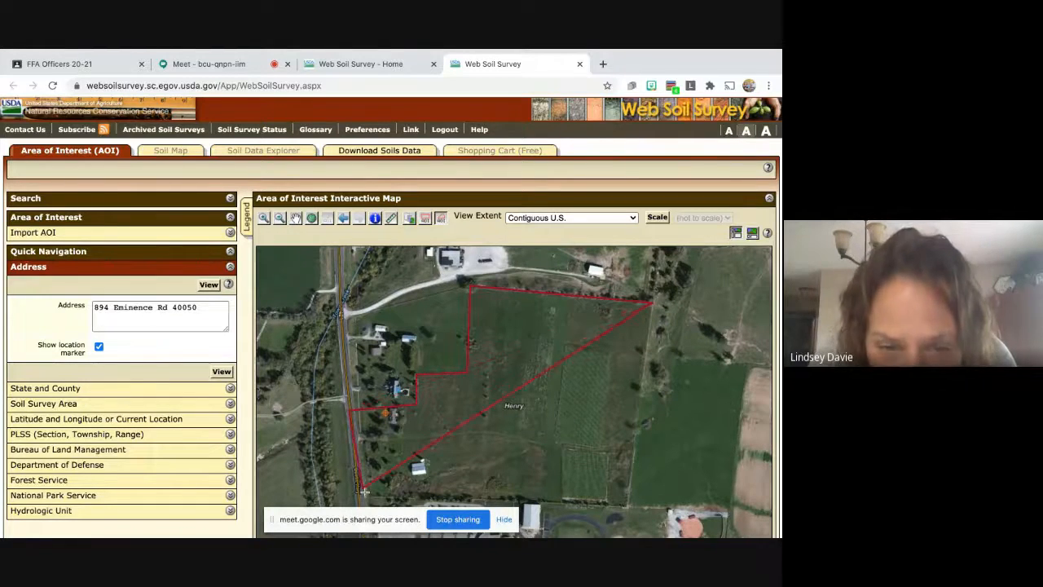
{"action": "left_click", "coordinate": [362, 499]}
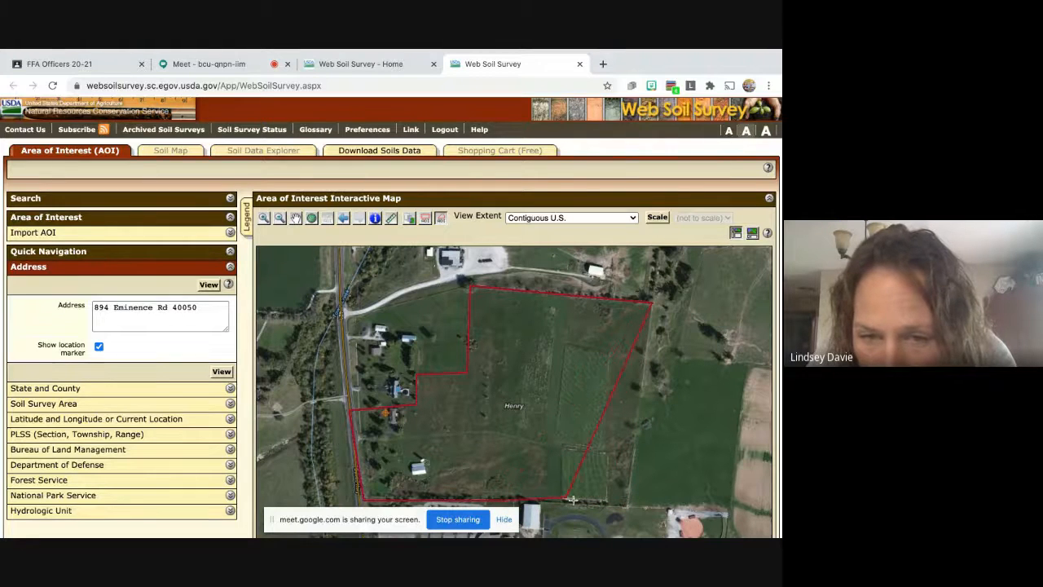
{"action": "double_click", "coordinate": [626, 505]}
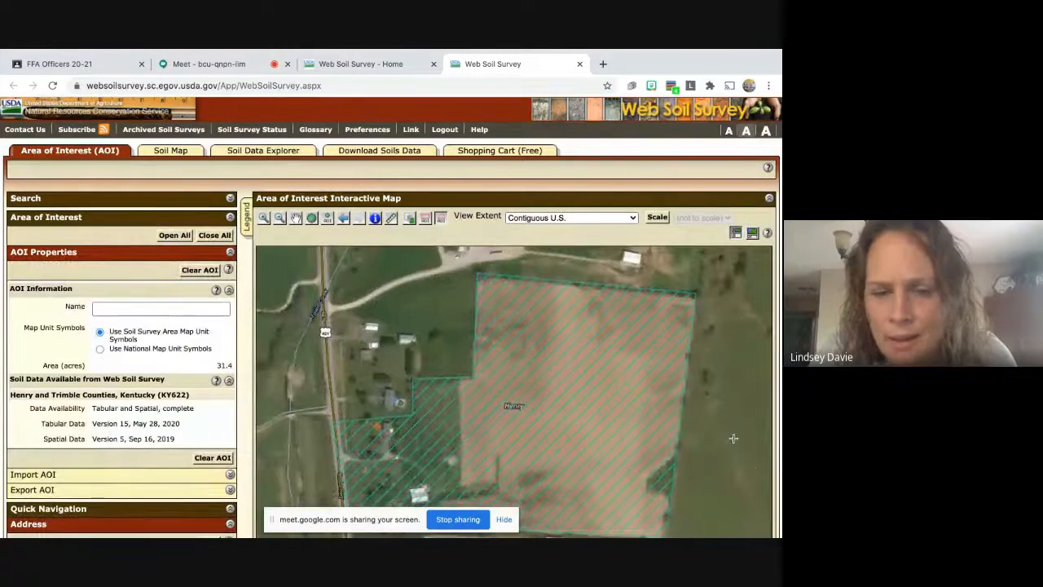
Scroll through the AOI properties and soil data availability for Henry and Trimble Counties.
{"action": "scroll", "coordinate": [734, 439], "scroll_direction": "down", "scroll_amount": 1}
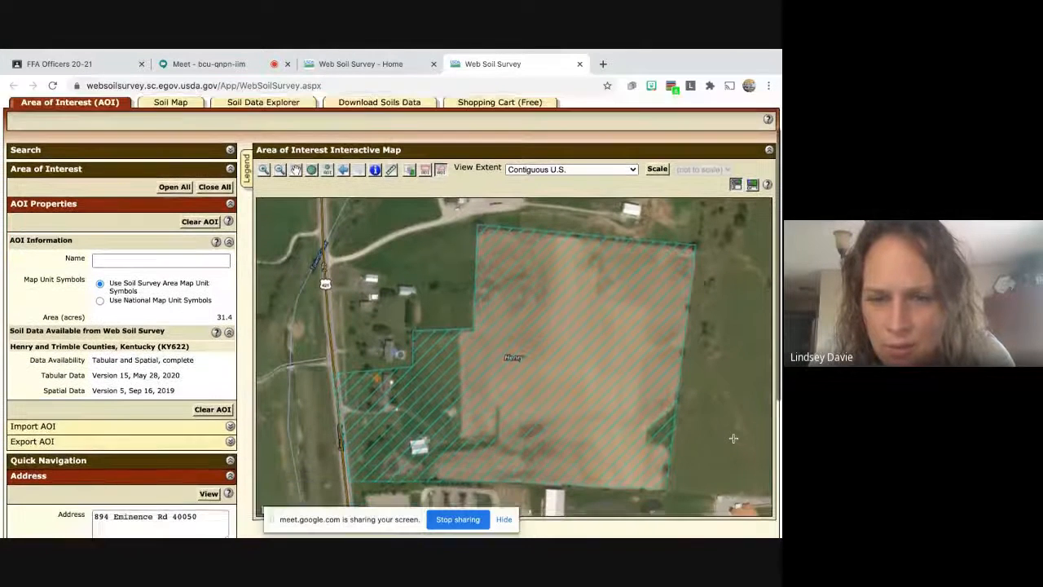
{"action": "scroll", "coordinate": [733, 439], "scroll_direction": "down", "scroll_amount": 1}
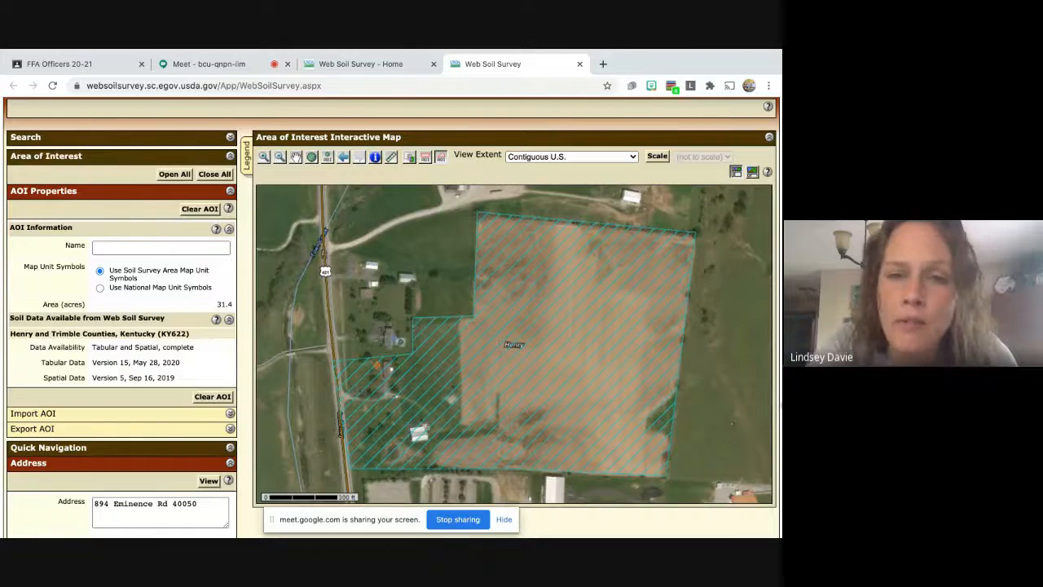
{"action": "scroll", "coordinate": [676, 410], "scroll_direction": "down", "scroll_amount": 4}
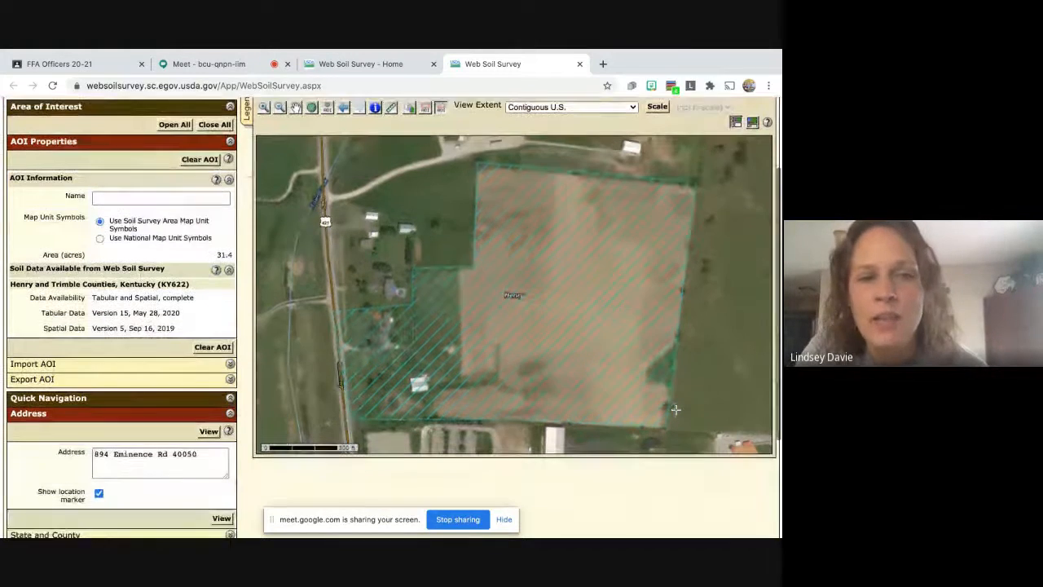
{"action": "scroll", "coordinate": [675, 410], "scroll_direction": "down", "scroll_amount": 1}
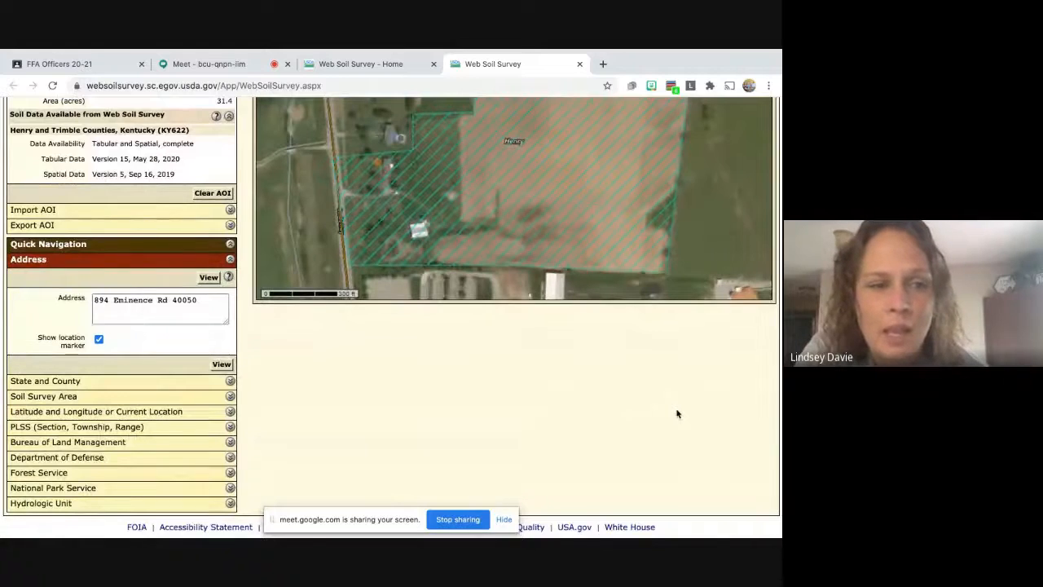
{"action": "scroll", "coordinate": [677, 412], "scroll_direction": "up", "scroll_amount": 6}
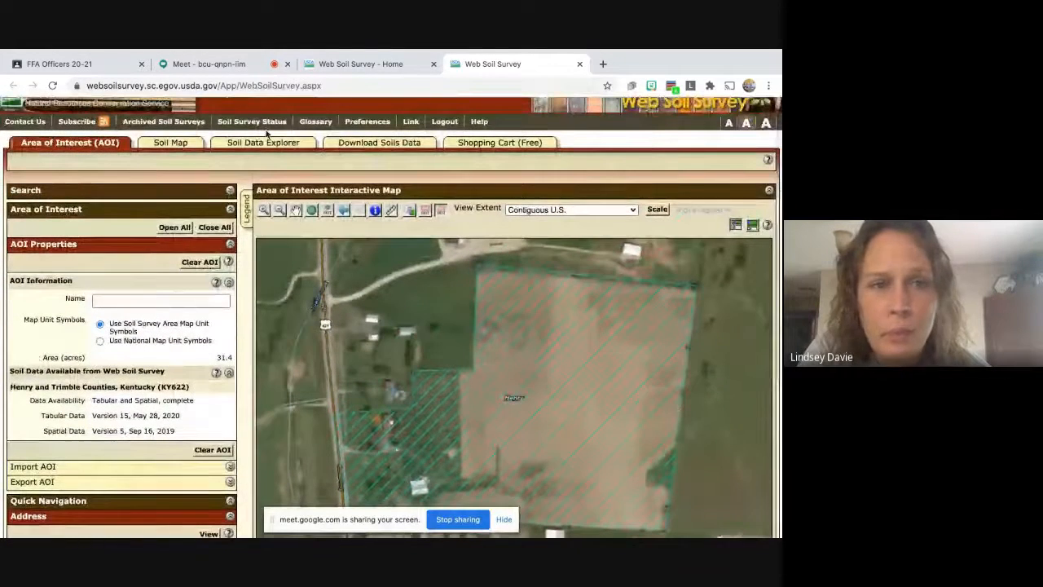
Show the Soil Map legend: four map units, Lowell-Faywood silt loams (uLfC) at 47.1%.
{"action": "left_click", "coordinate": [170, 143]}
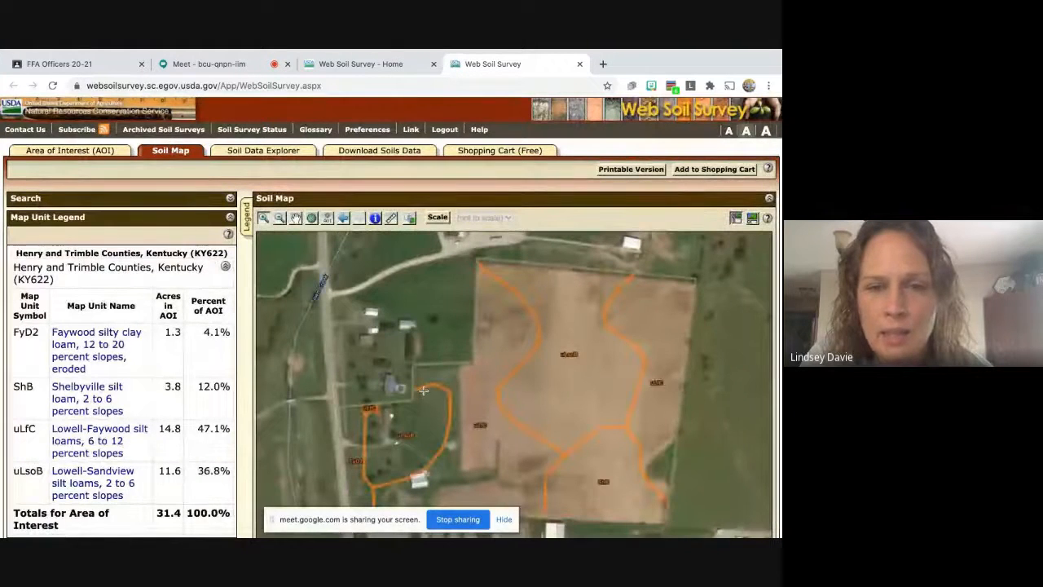
{"action": "scroll", "coordinate": [423, 390], "scroll_direction": "down", "scroll_amount": 2}
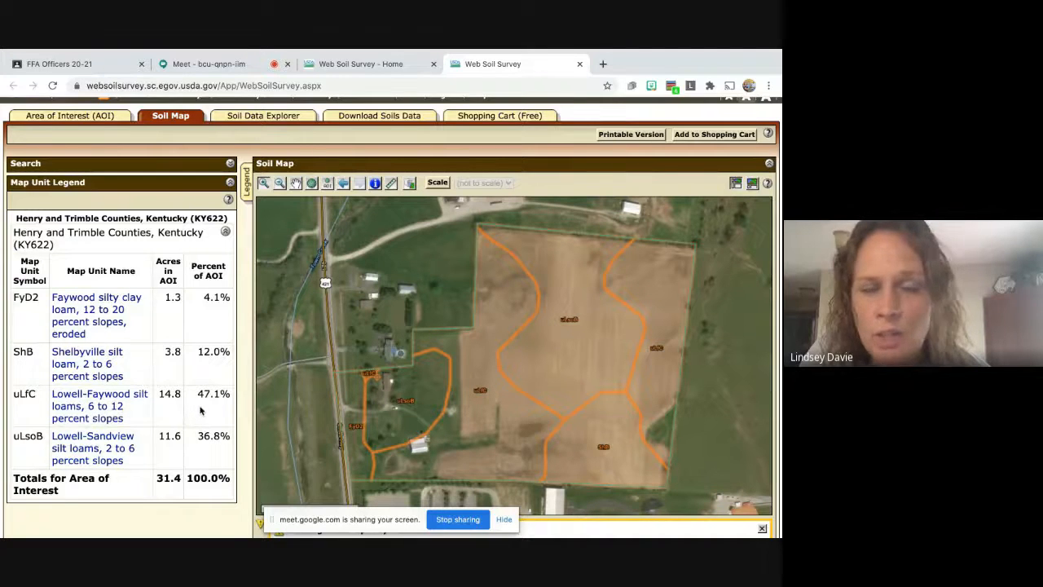
{"action": "left_click", "coordinate": [75, 414]}
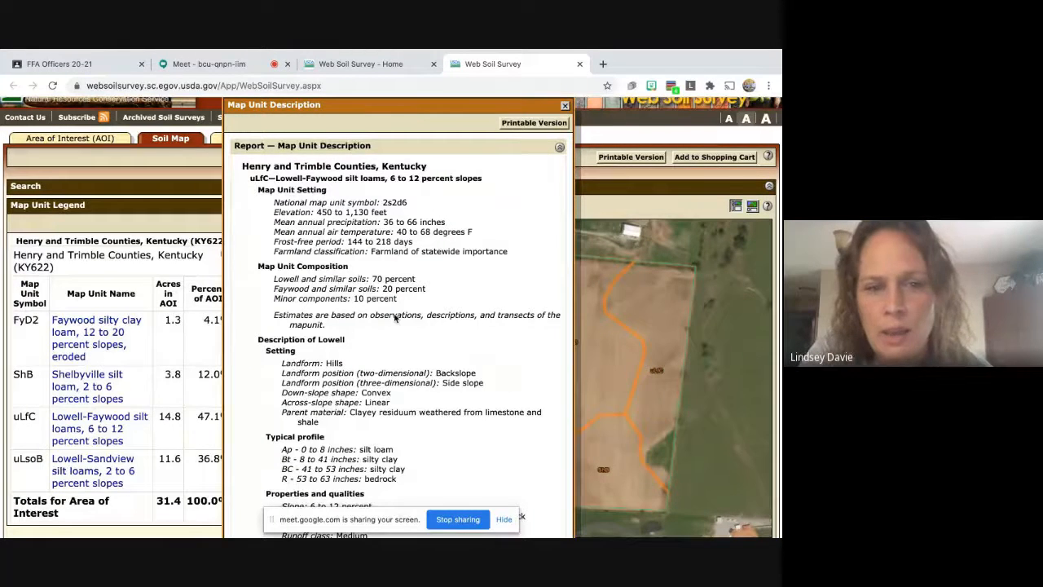
{"action": "scroll", "coordinate": [394, 318], "scroll_direction": "down", "scroll_amount": 5}
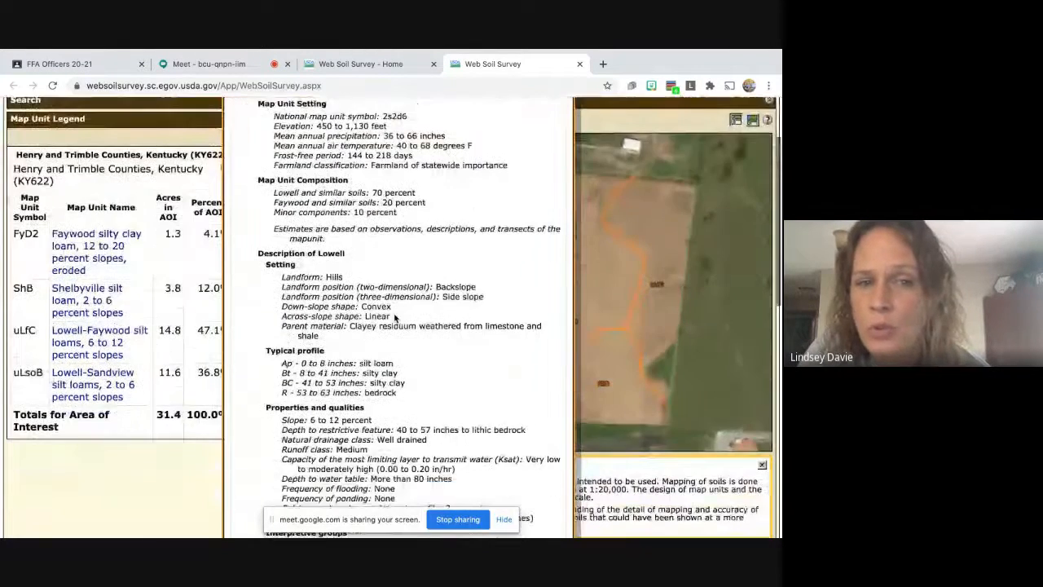
{"action": "scroll", "coordinate": [394, 318], "scroll_direction": "down", "scroll_amount": 2}
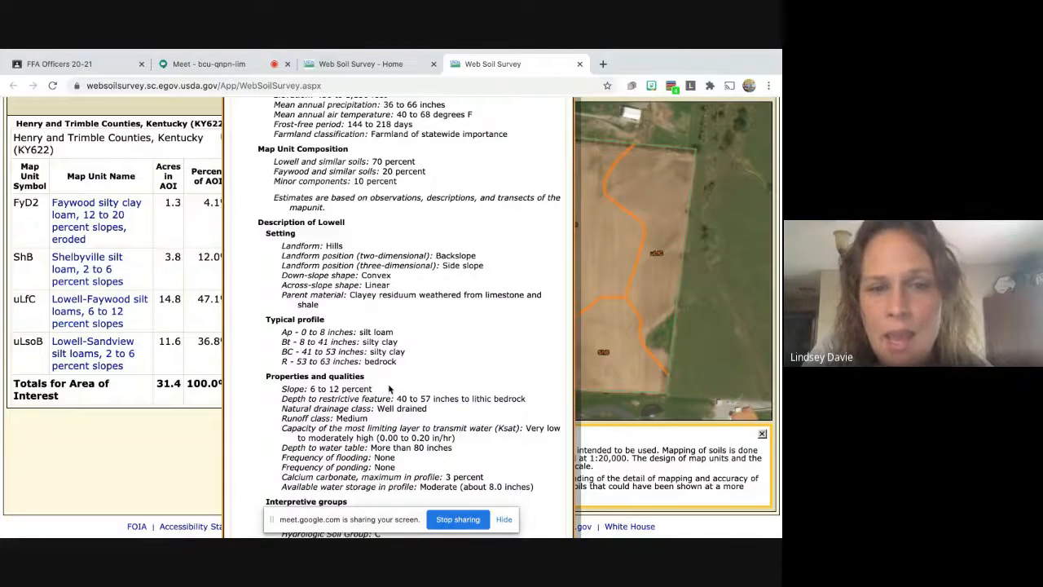
{"action": "scroll", "coordinate": [389, 389], "scroll_direction": "down", "scroll_amount": 3}
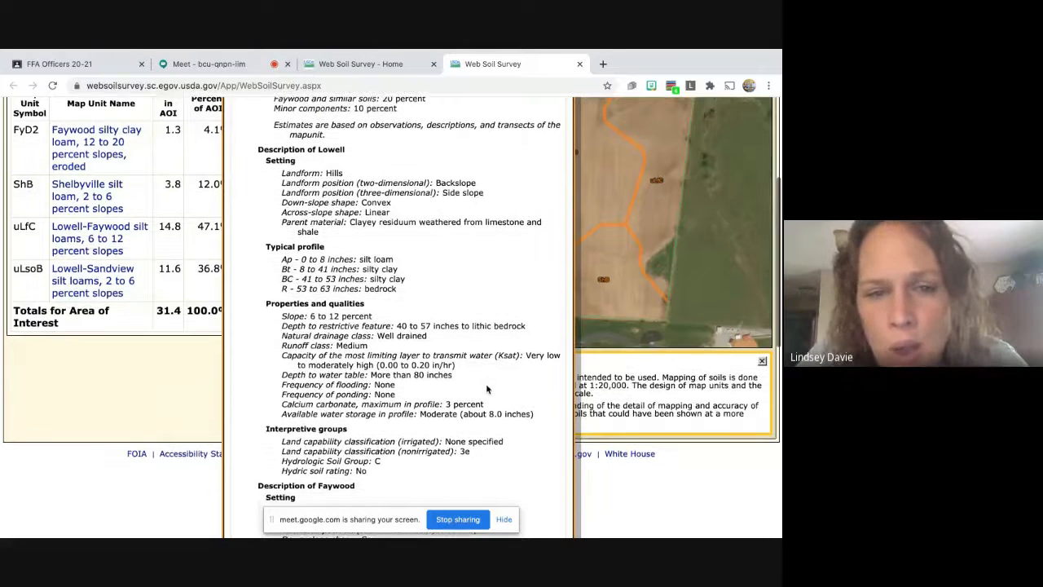
{"action": "scroll", "coordinate": [487, 389], "scroll_direction": "down", "scroll_amount": 3}
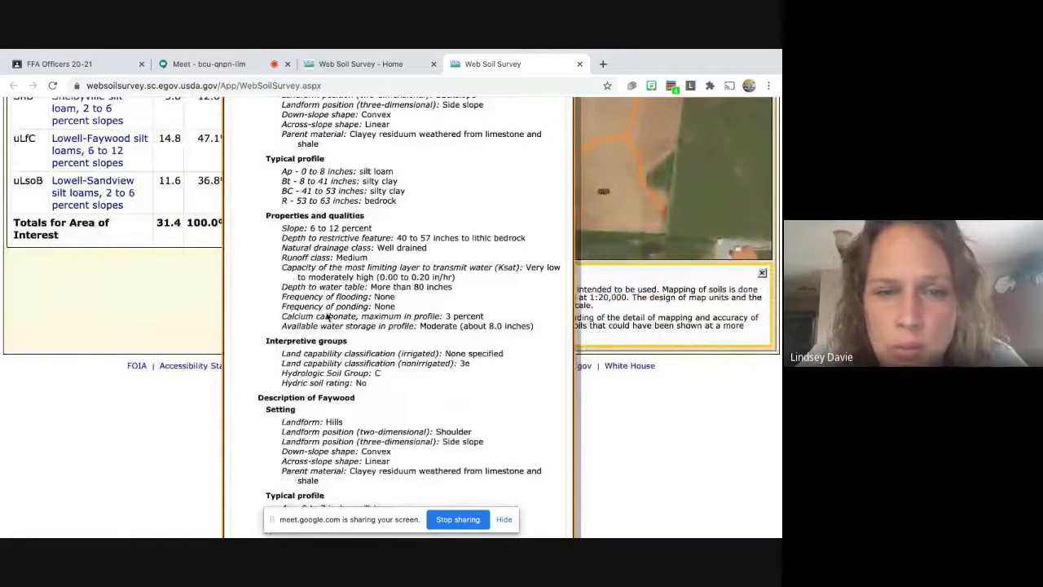
{"action": "scroll", "coordinate": [341, 481], "scroll_direction": "down", "scroll_amount": 8}
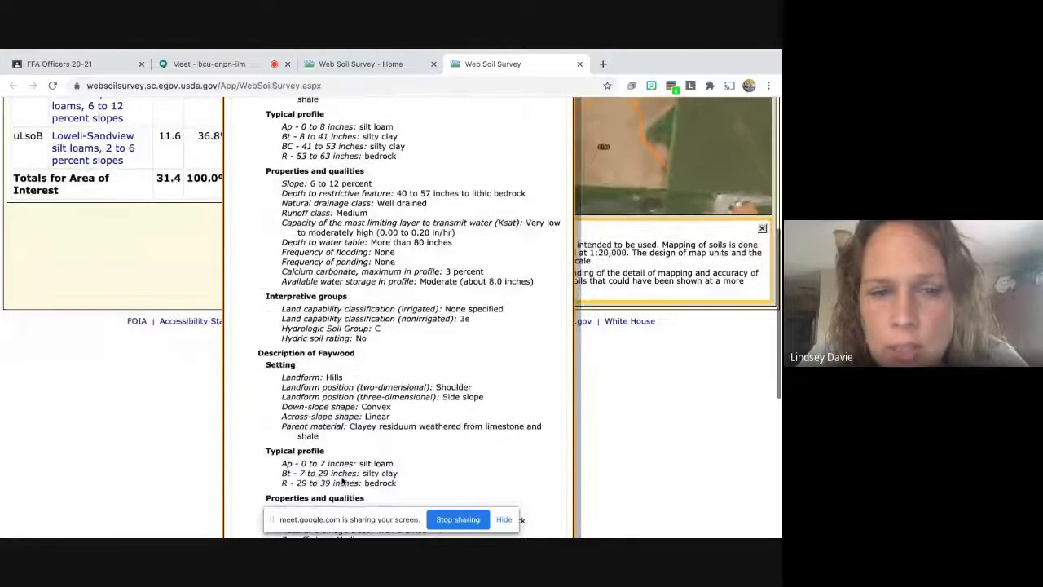
{"action": "scroll", "coordinate": [341, 480], "scroll_direction": "down", "scroll_amount": 5}
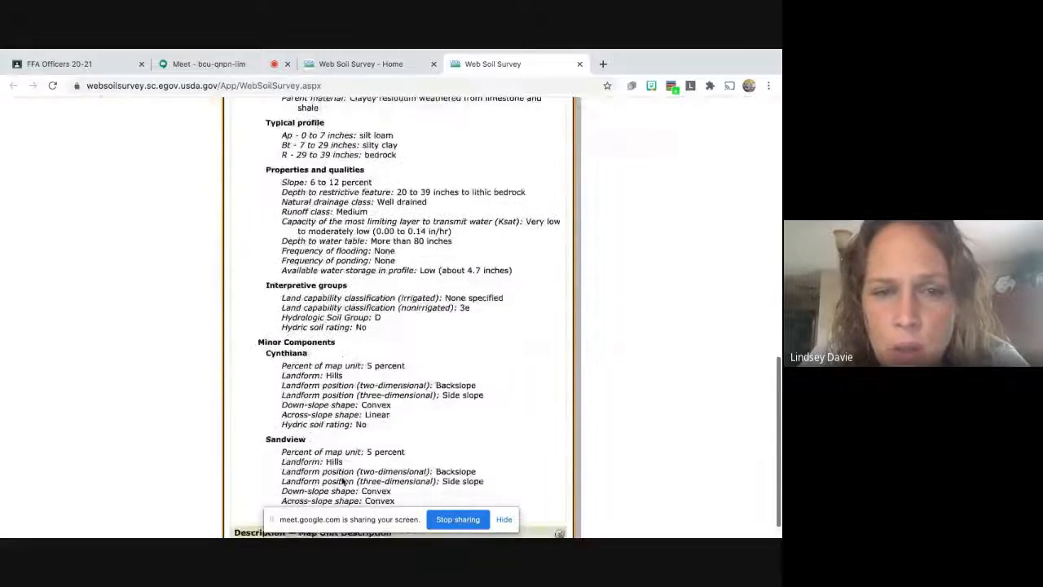
{"action": "scroll", "coordinate": [342, 481], "scroll_direction": "up", "scroll_amount": 15}
{"action": "scroll", "coordinate": [341, 481], "scroll_direction": "up", "scroll_amount": 3}
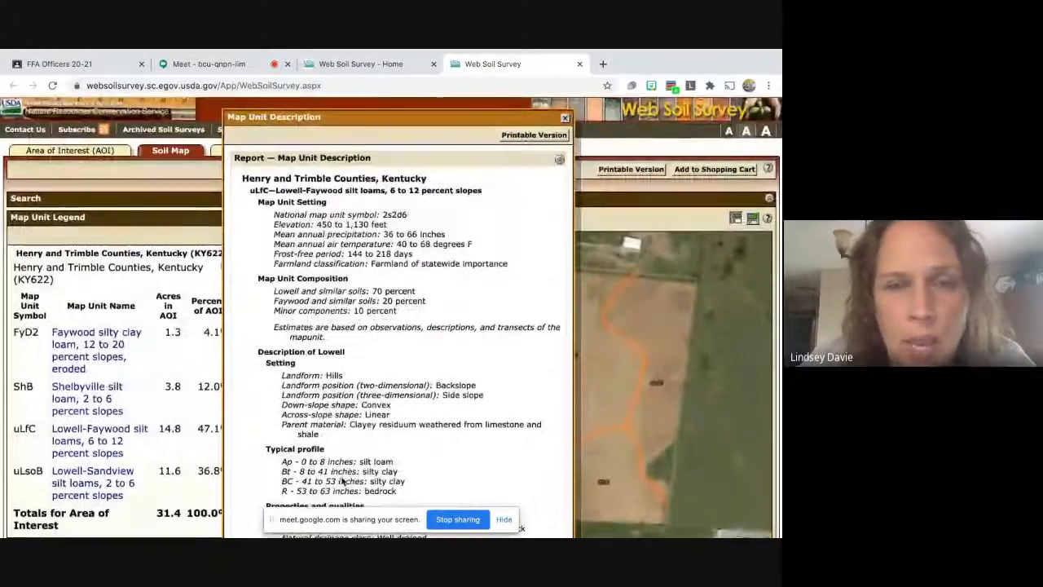
{"action": "left_click", "coordinate": [566, 119]}
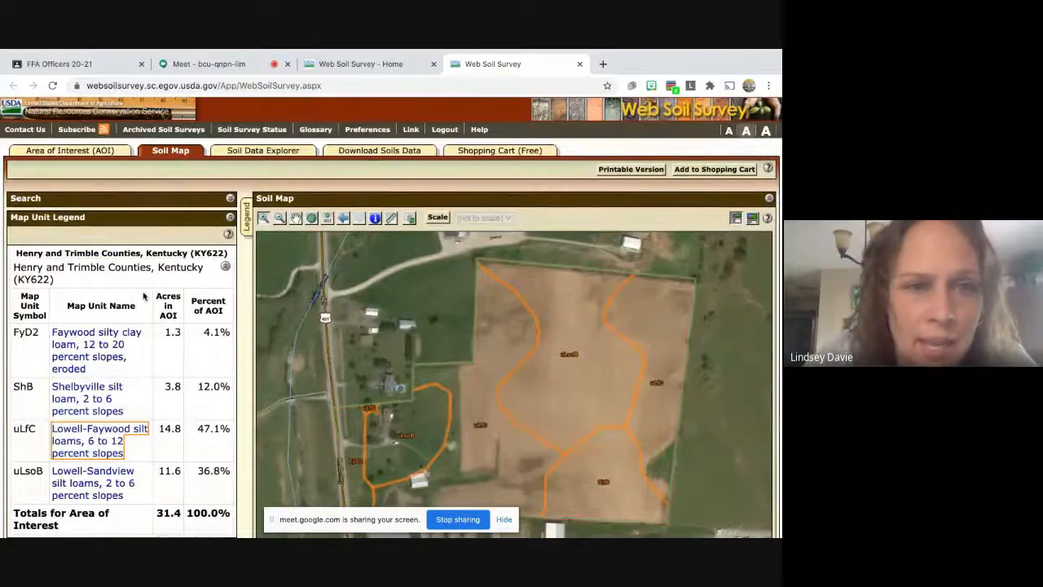
Open Soil Data Explorer and briefly expand Building Site Development and Construction Materials ratings.
{"action": "left_click", "coordinate": [230, 218]}
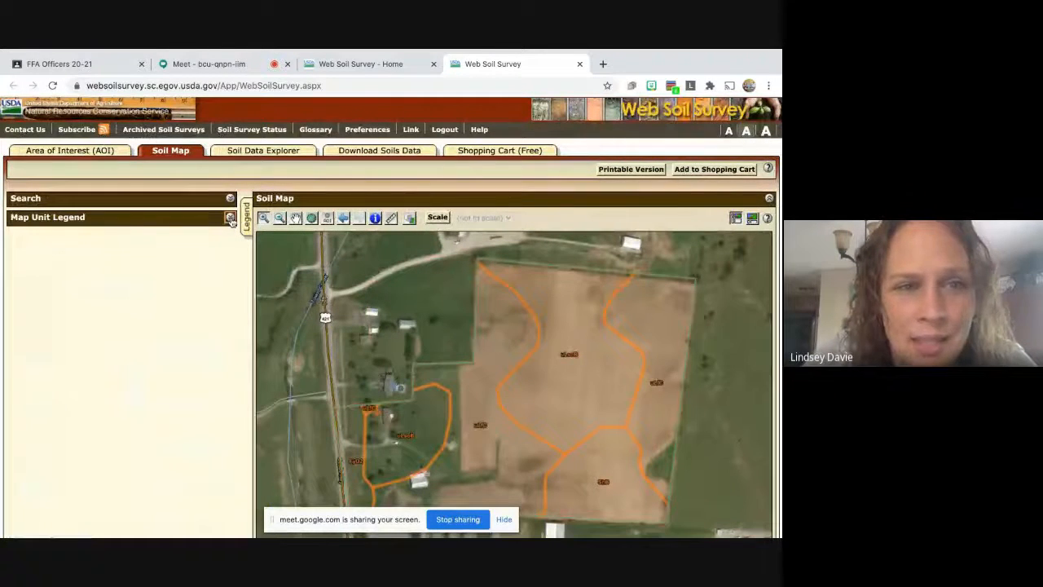
{"action": "left_click", "coordinate": [269, 153]}
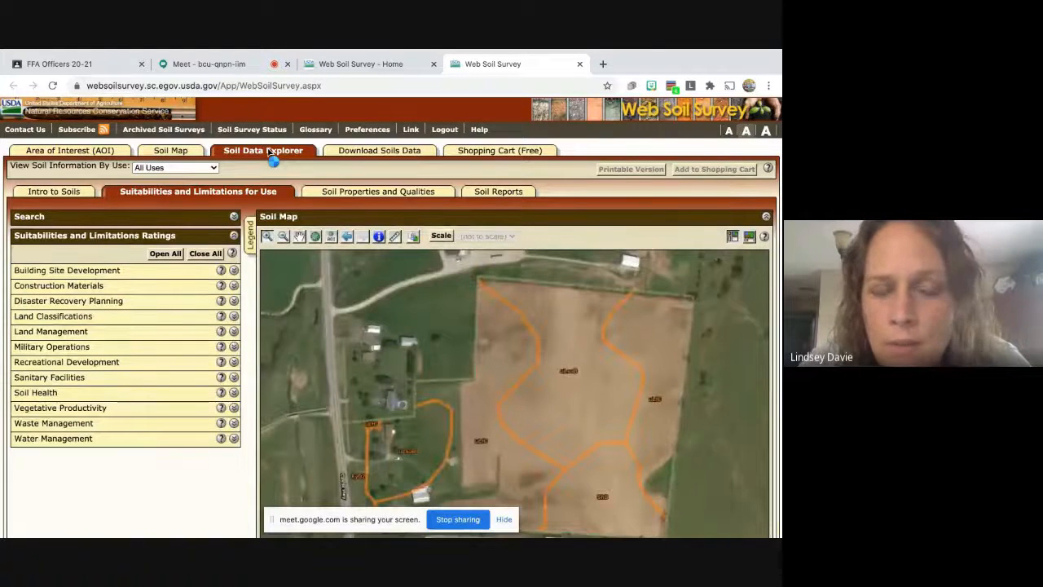
{"action": "scroll", "coordinate": [476, 383], "scroll_direction": "down", "scroll_amount": 1}
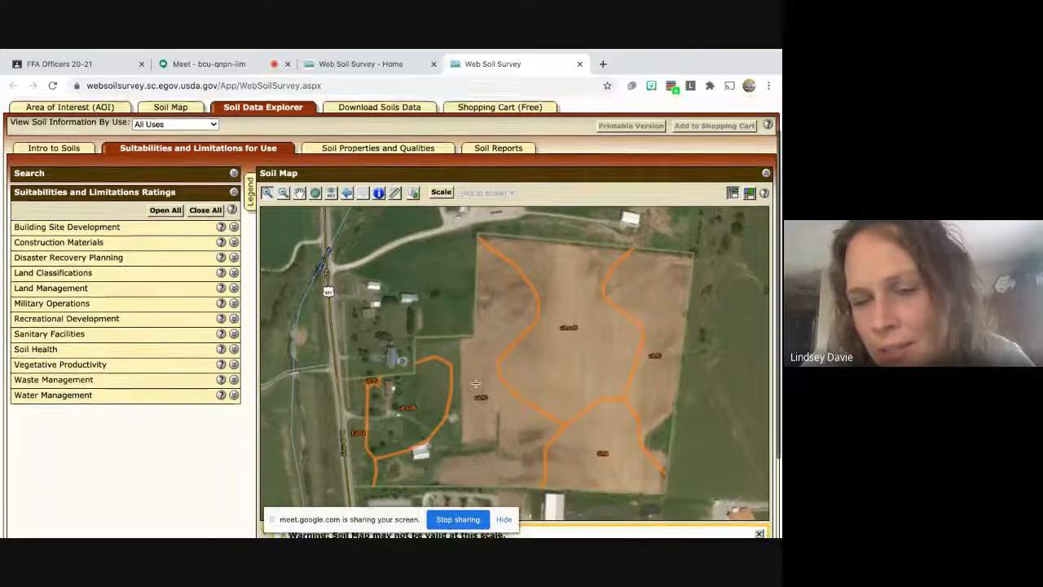
{"action": "scroll", "coordinate": [475, 383], "scroll_direction": "down", "scroll_amount": 1}
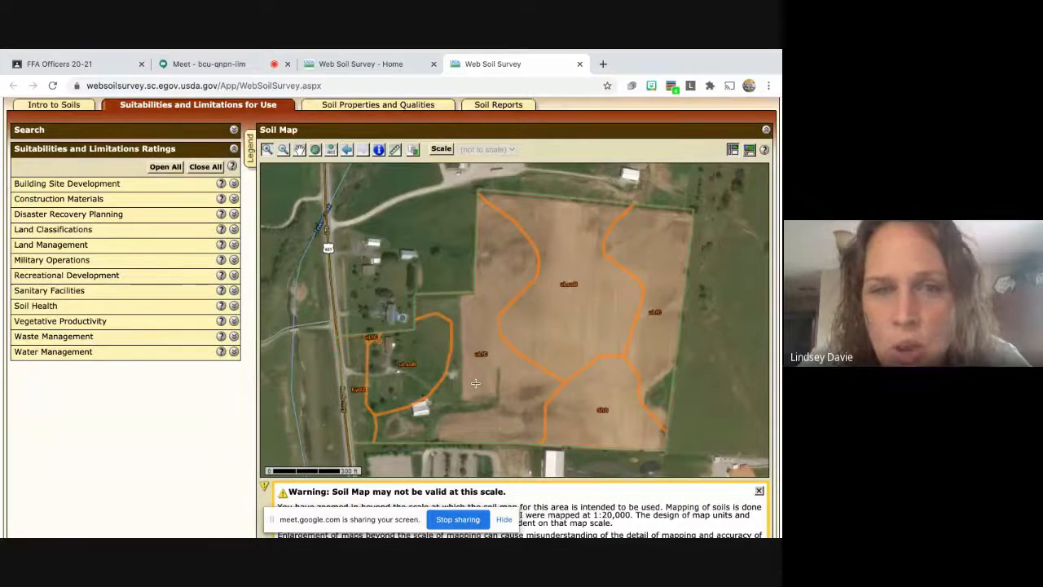
{"action": "left_click", "coordinate": [233, 184]}
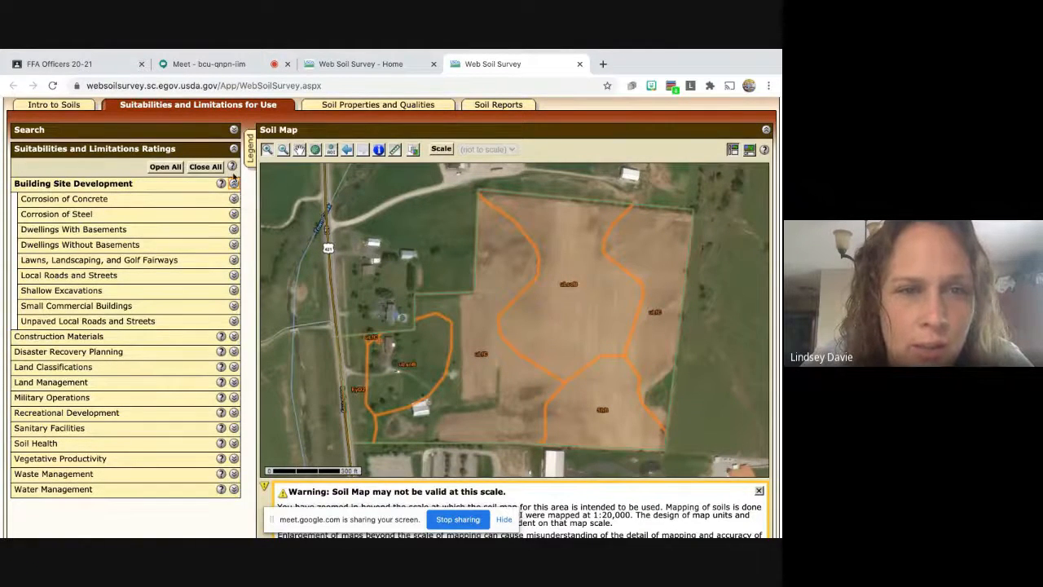
{"action": "left_click", "coordinate": [234, 184]}
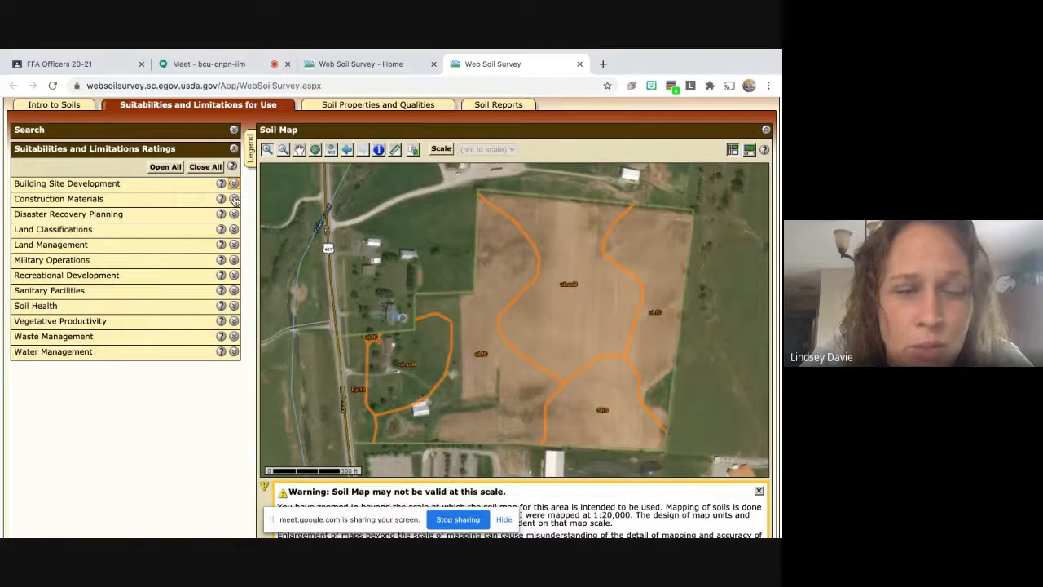
{"action": "left_click", "coordinate": [234, 199]}
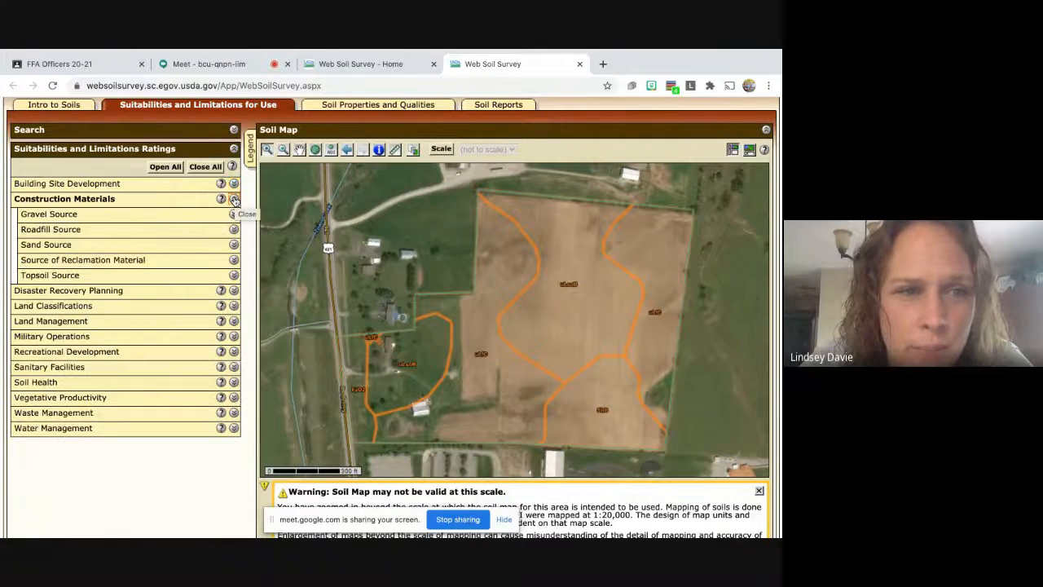
{"action": "left_click", "coordinate": [233, 200]}
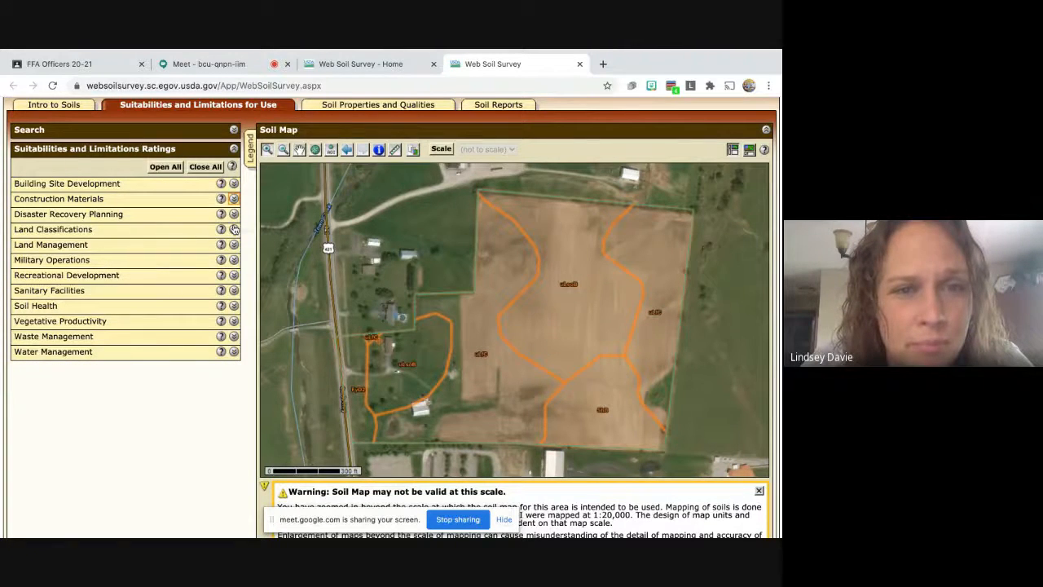
Browse Land Classifications ratings, then leave the Land Management ratings expanded.
{"action": "left_click", "coordinate": [234, 230]}
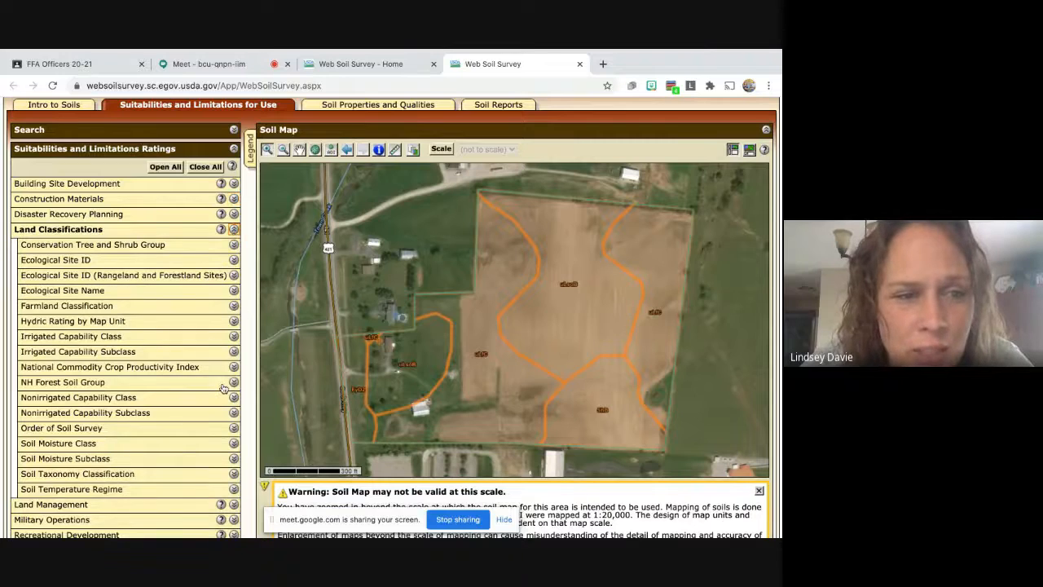
{"action": "scroll", "coordinate": [224, 388], "scroll_direction": "down", "scroll_amount": 2}
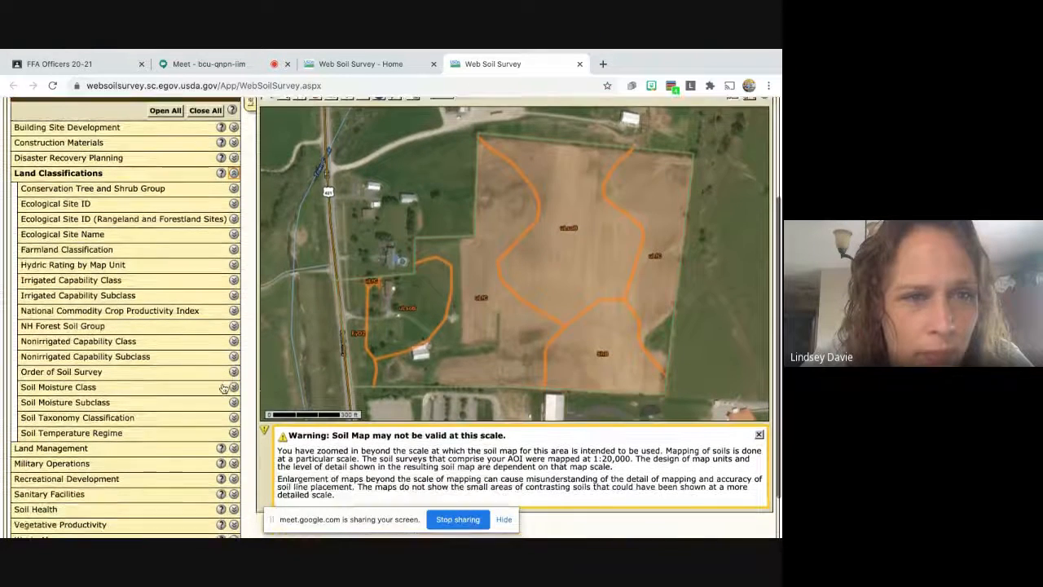
{"action": "scroll", "coordinate": [224, 388], "scroll_direction": "up", "scroll_amount": 1}
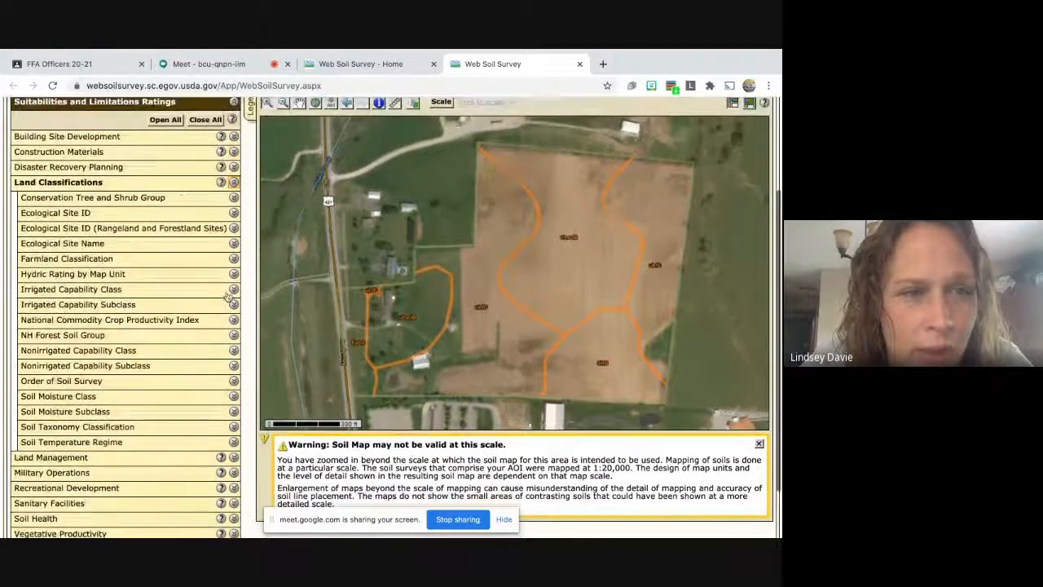
{"action": "left_click", "coordinate": [234, 184]}
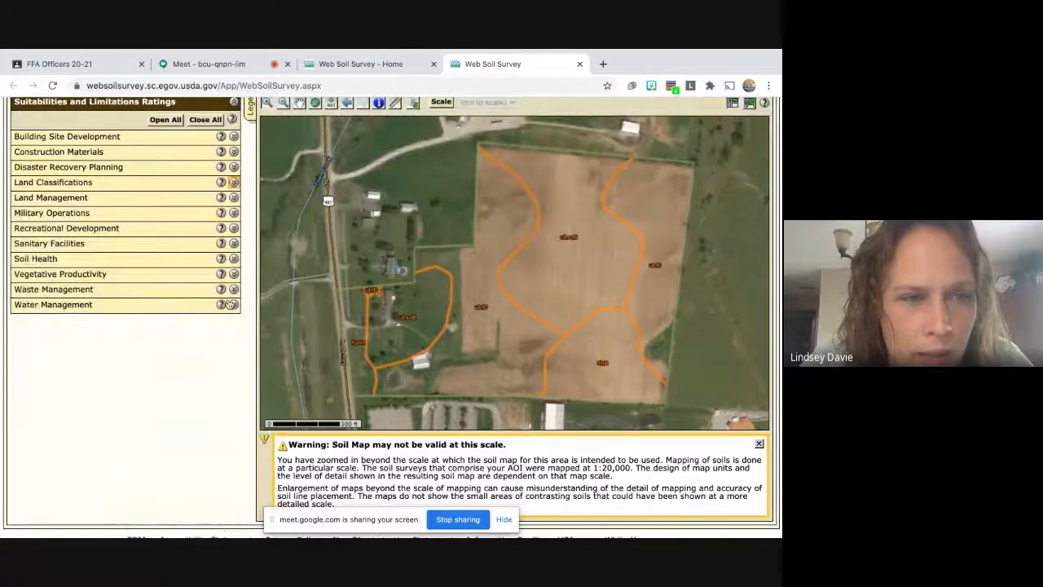
{"action": "left_click", "coordinate": [234, 197]}
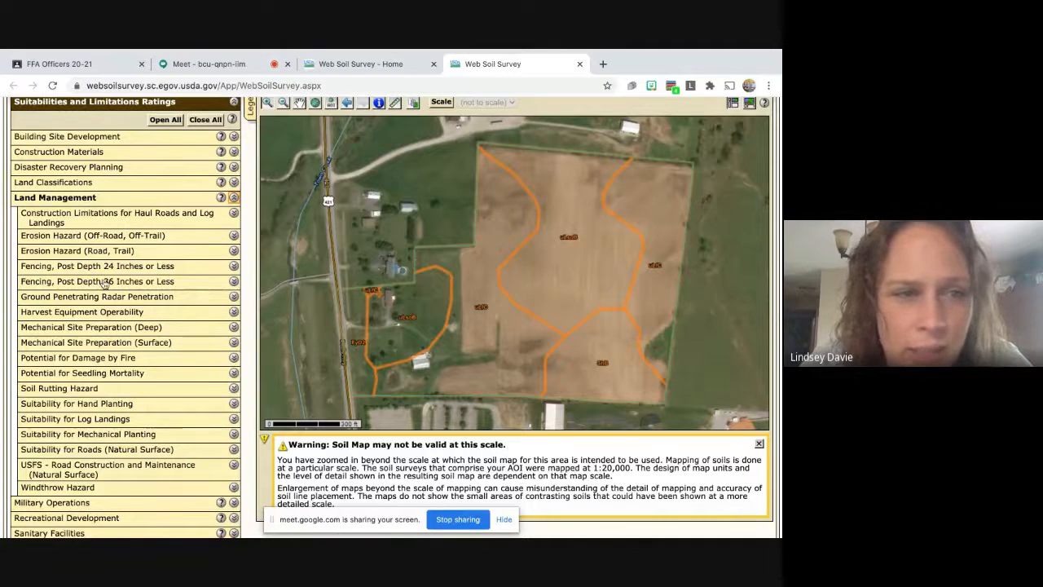
{"action": "scroll", "coordinate": [95, 283], "scroll_direction": "down", "scroll_amount": 2}
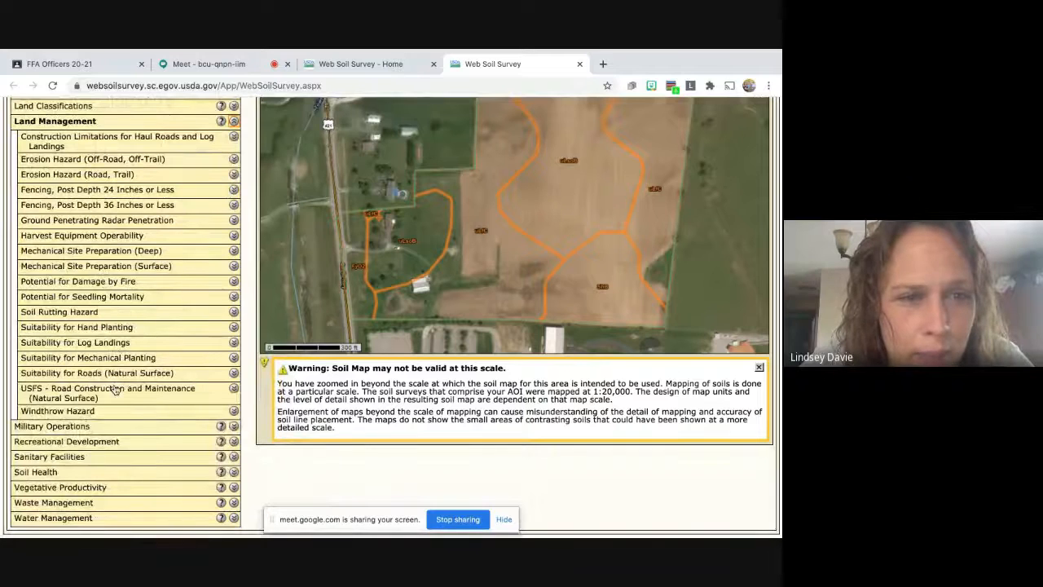
{"action": "scroll", "coordinate": [116, 391], "scroll_direction": "down", "scroll_amount": 1}
{"action": "scroll", "coordinate": [115, 391], "scroll_direction": "up", "scroll_amount": 1}
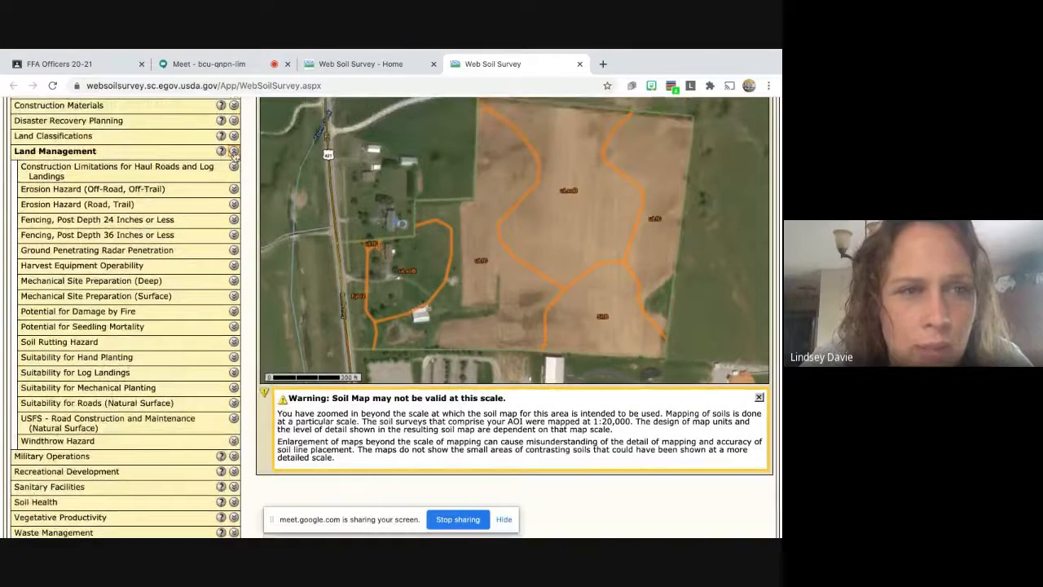
Peek at Recreational Development, Sanitary Facilities and Soil Health ratings, then expand Vegetative Productivity.
{"action": "left_click", "coordinate": [233, 155]}
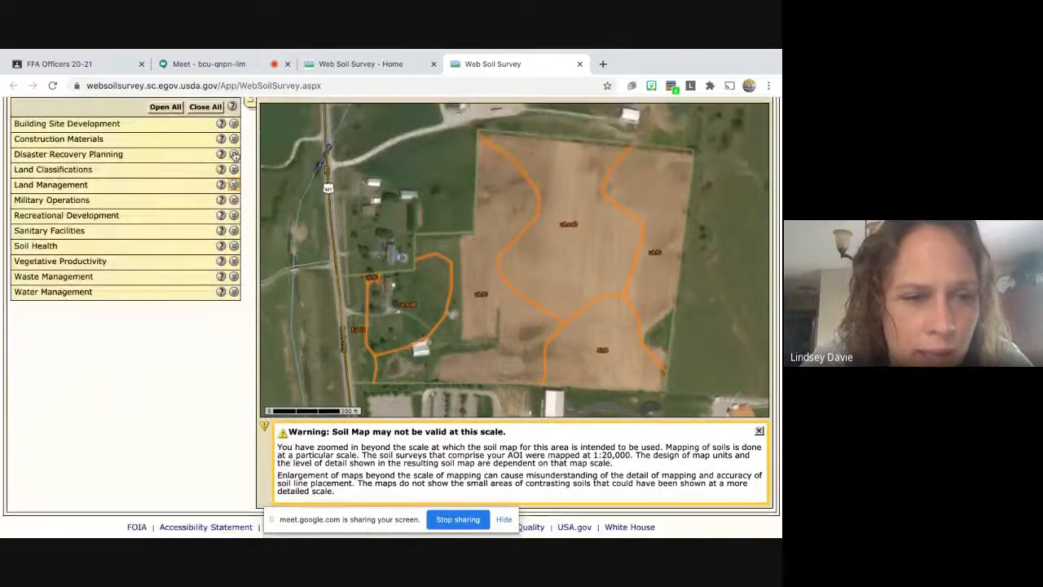
{"action": "left_click", "coordinate": [234, 216]}
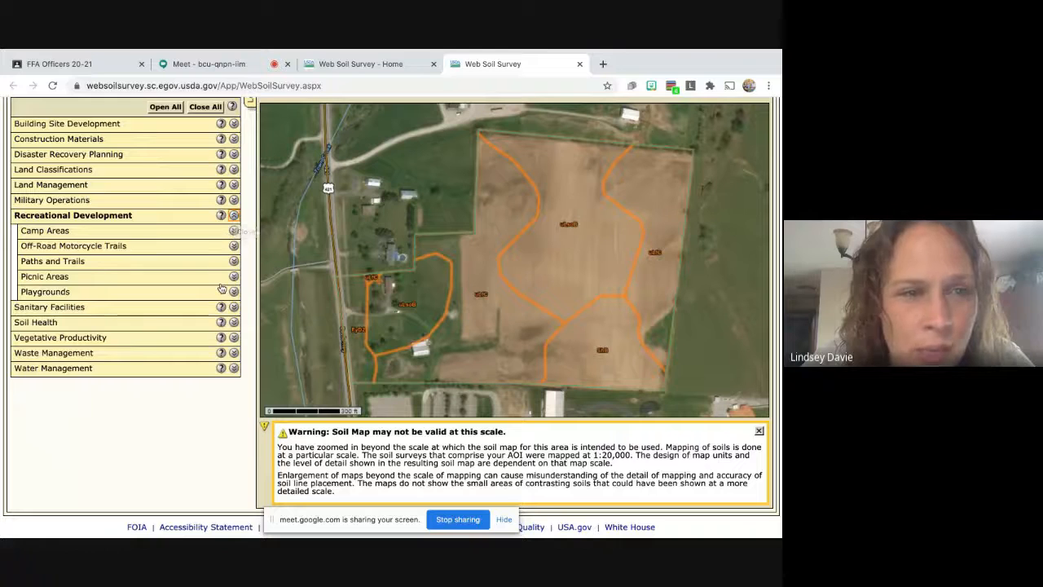
{"action": "left_click", "coordinate": [234, 216]}
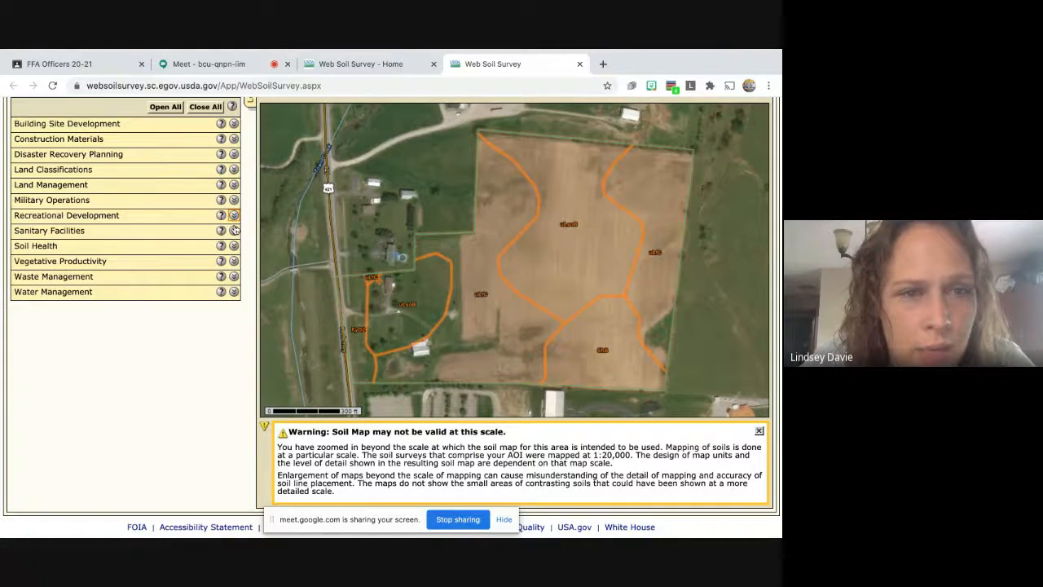
{"action": "left_click", "coordinate": [234, 231]}
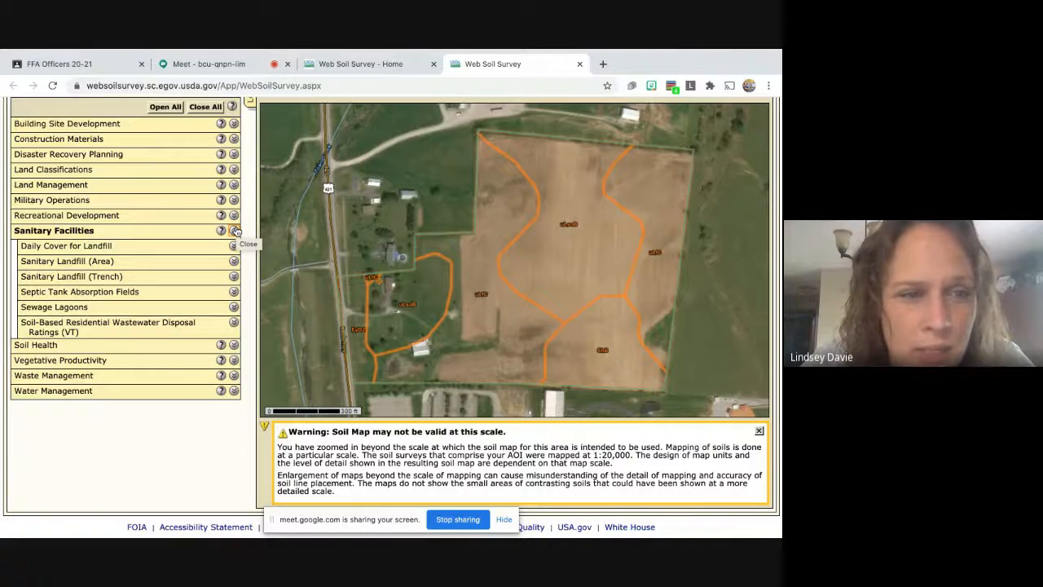
{"action": "left_click", "coordinate": [234, 230]}
{"action": "left_click", "coordinate": [234, 246]}
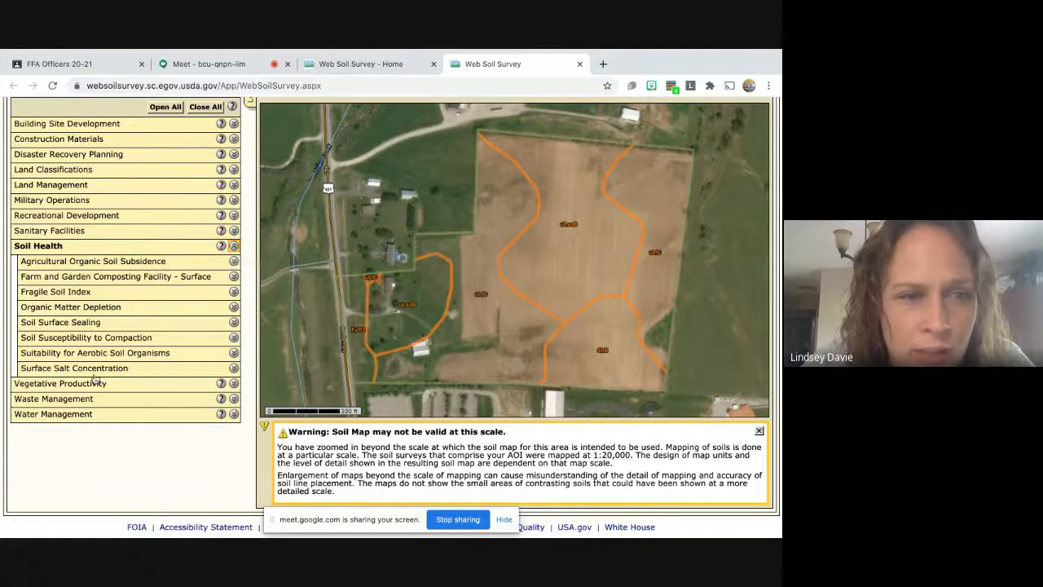
{"action": "left_click", "coordinate": [234, 246]}
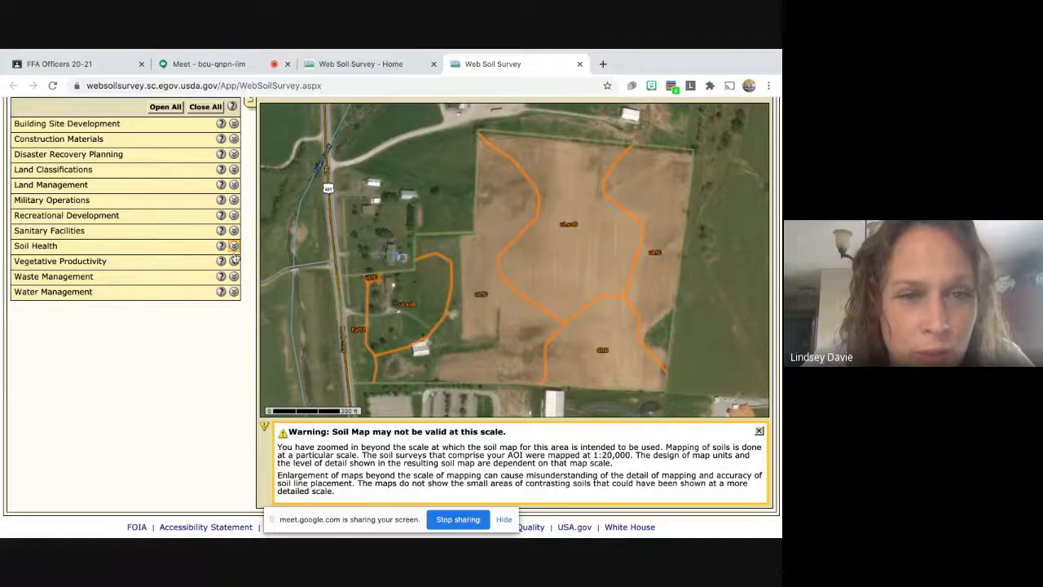
{"action": "left_click", "coordinate": [234, 262]}
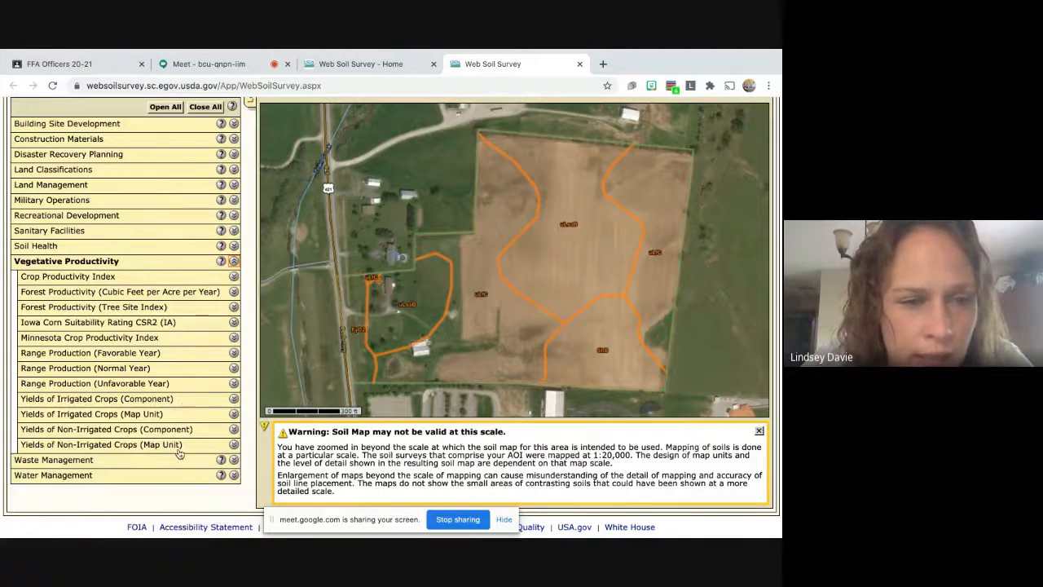
Generate the Yields of Non-Irrigated Crops (Component) rating for Alfalfa hay.
{"action": "left_click", "coordinate": [234, 430]}
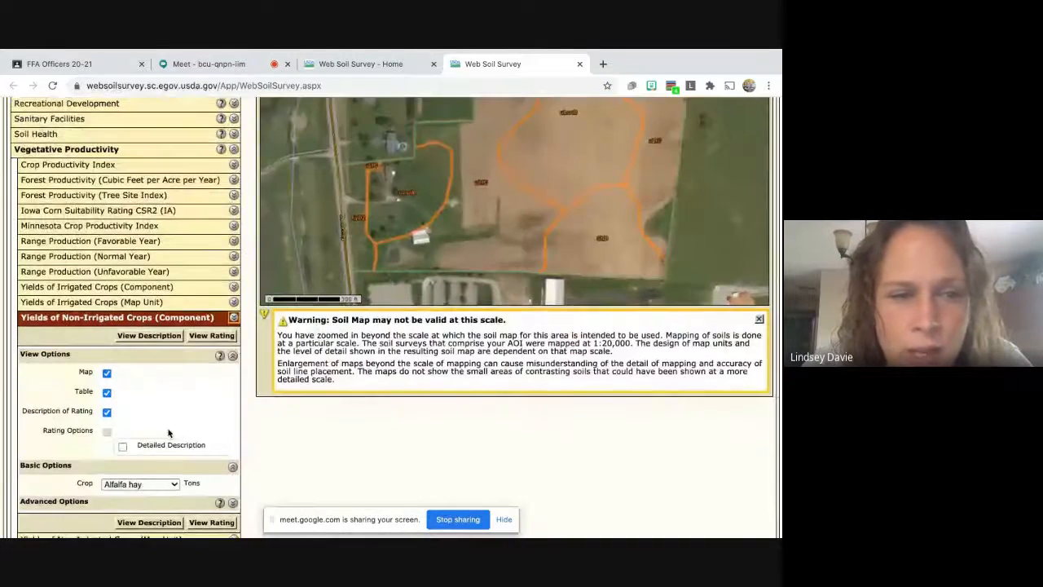
{"action": "scroll", "coordinate": [169, 432], "scroll_direction": "down", "scroll_amount": 2}
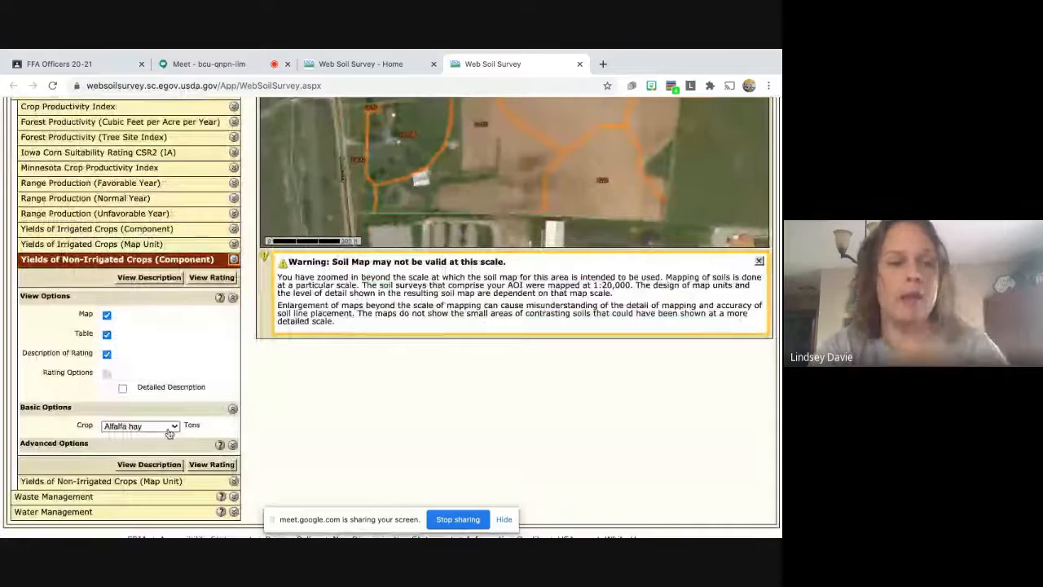
{"action": "left_click", "coordinate": [178, 427]}
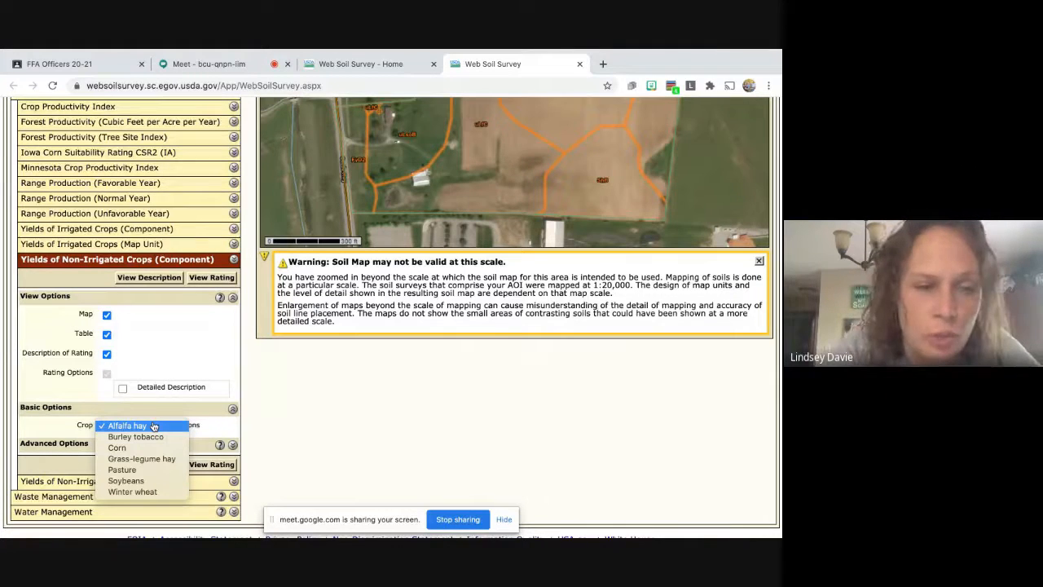
{"action": "left_click", "coordinate": [153, 426]}
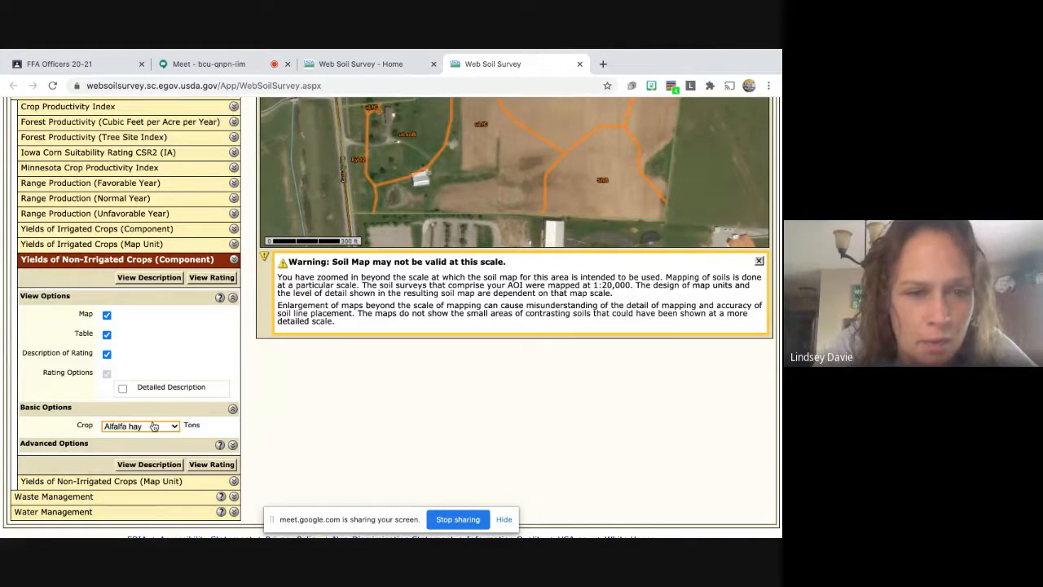
{"action": "left_click", "coordinate": [214, 466]}
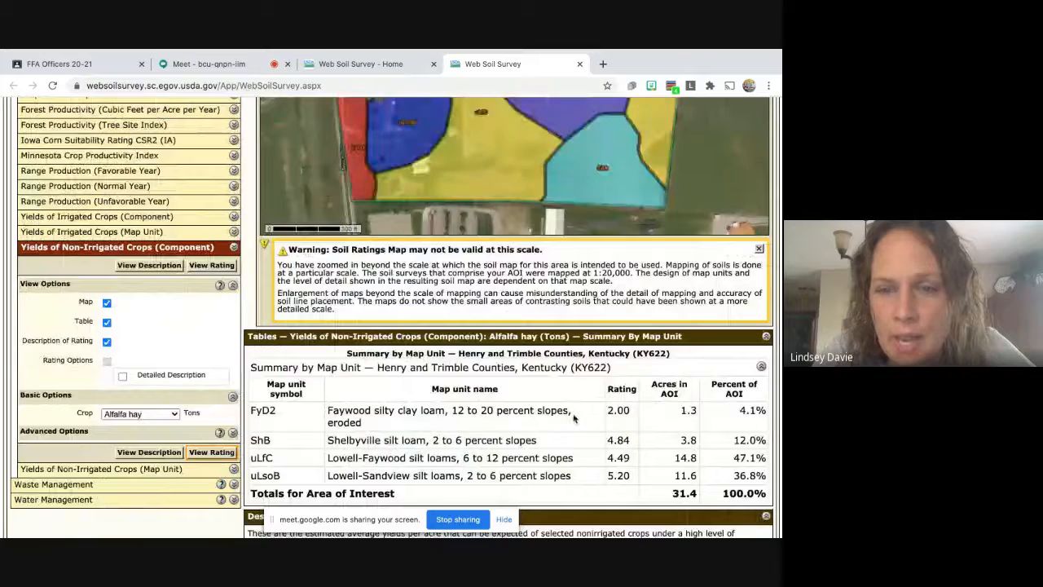
Scroll through the Alfalfa hay yield table, description and options, returning to the table.
{"action": "scroll", "coordinate": [607, 412], "scroll_direction": "up", "scroll_amount": 1}
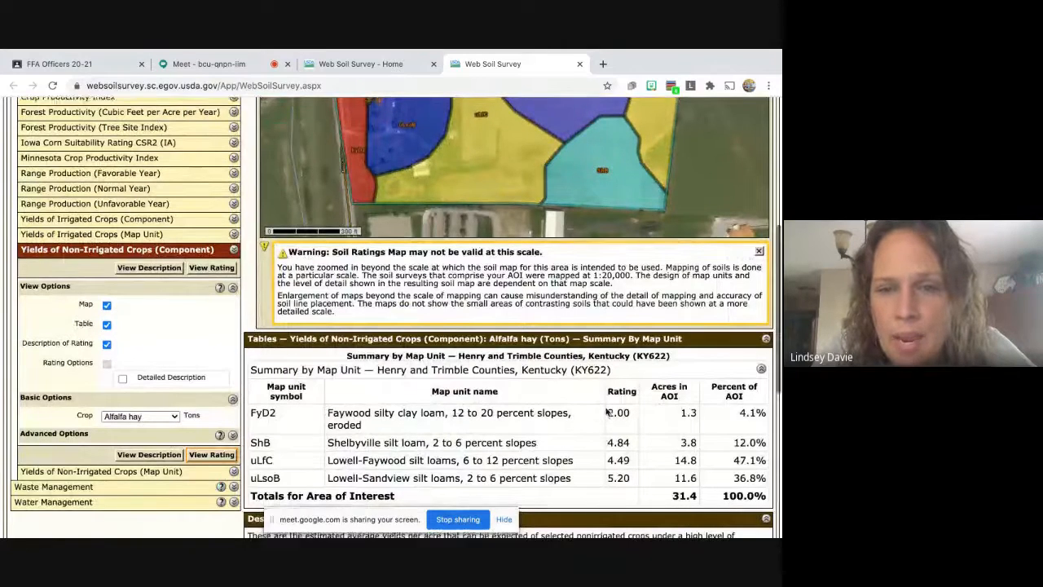
{"action": "scroll", "coordinate": [607, 412], "scroll_direction": "up", "scroll_amount": 4}
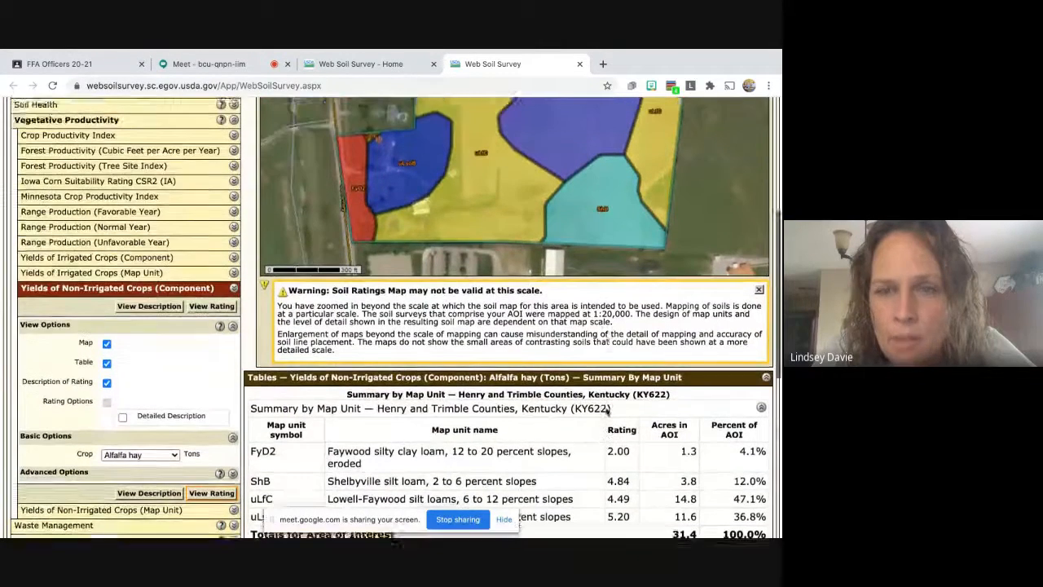
{"action": "scroll", "coordinate": [606, 412], "scroll_direction": "down", "scroll_amount": 4}
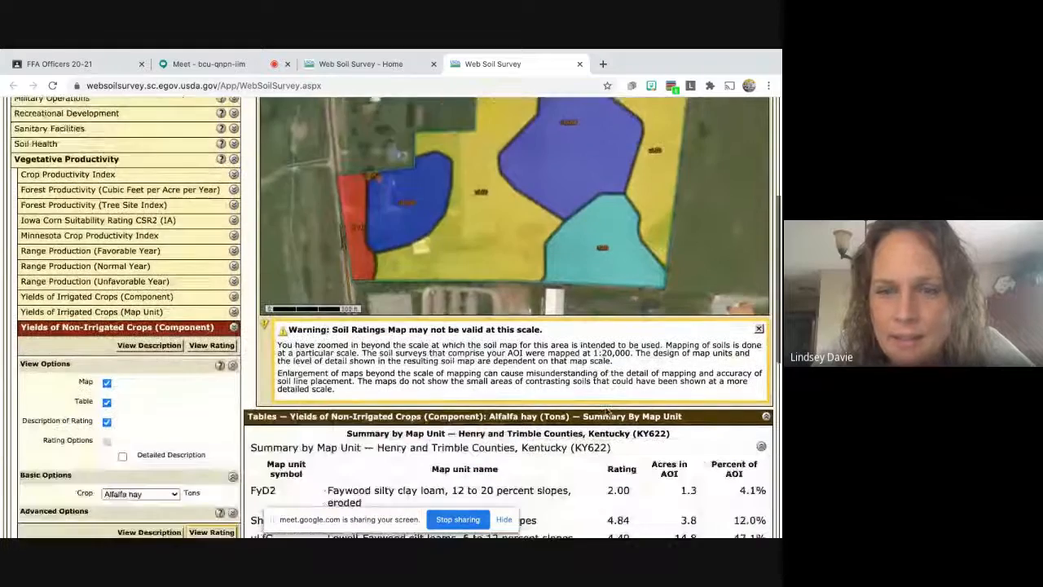
{"action": "scroll", "coordinate": [606, 412], "scroll_direction": "down", "scroll_amount": 1}
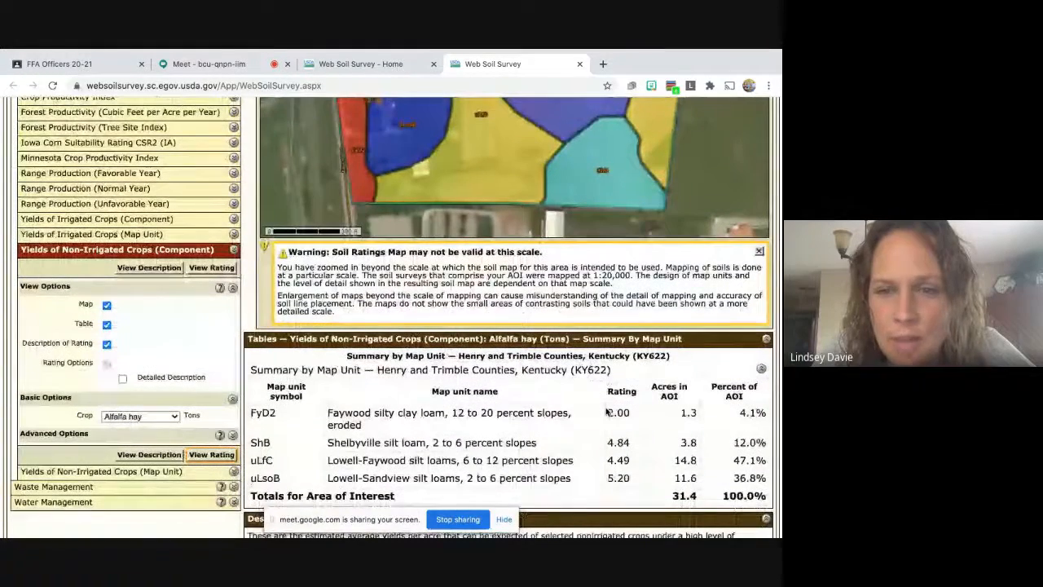
{"action": "scroll", "coordinate": [623, 414], "scroll_direction": "down", "scroll_amount": 3}
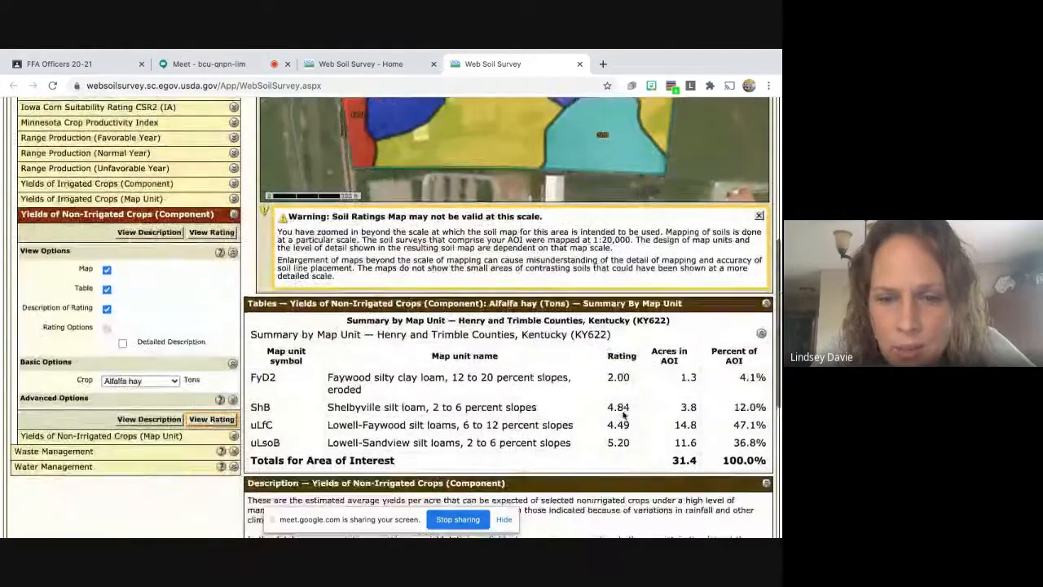
{"action": "scroll", "coordinate": [624, 416], "scroll_direction": "down", "scroll_amount": 5}
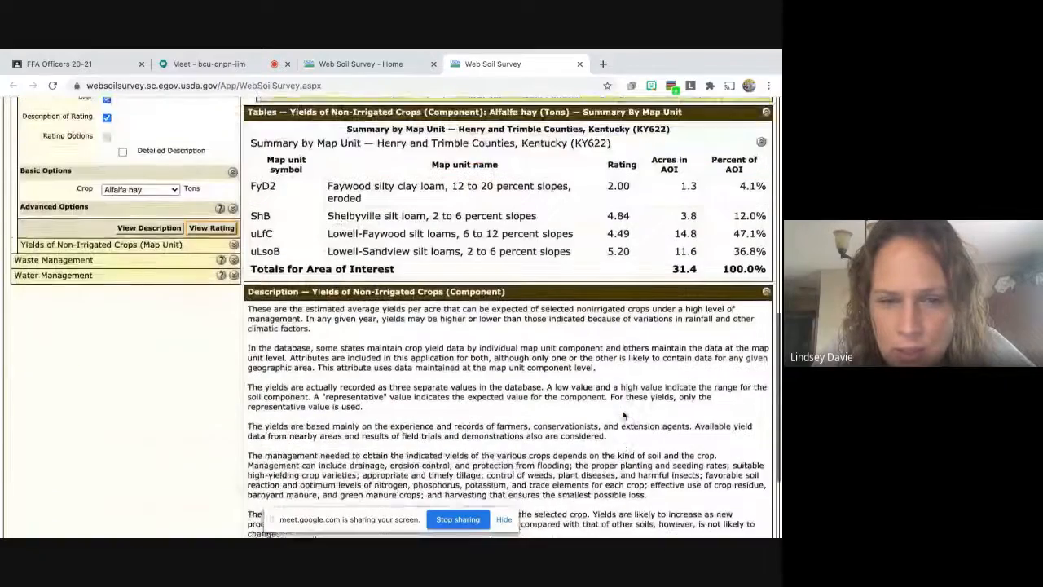
{"action": "scroll", "coordinate": [624, 415], "scroll_direction": "down", "scroll_amount": 3}
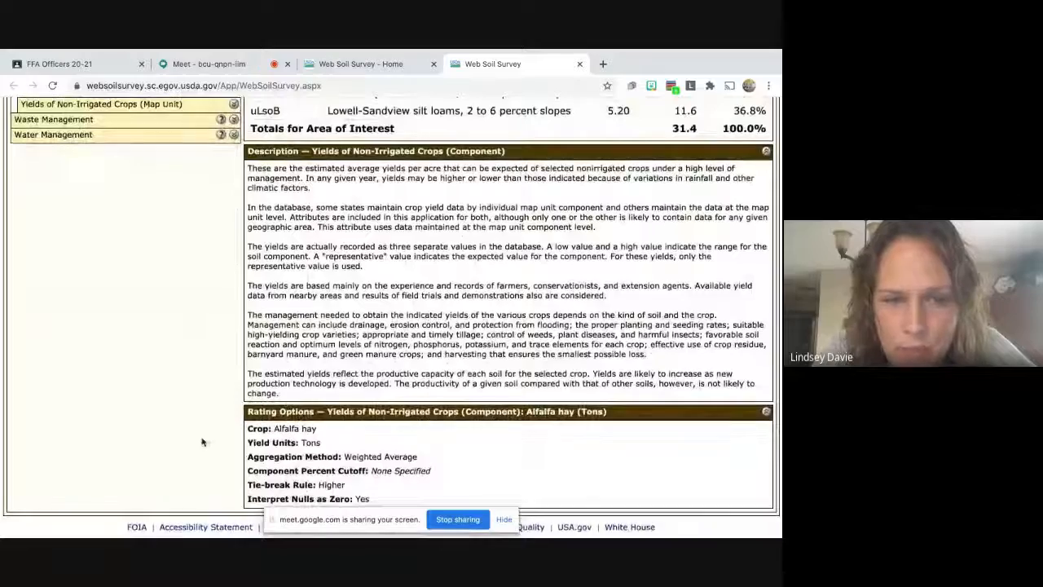
{"action": "scroll", "coordinate": [489, 326], "scroll_direction": "up", "scroll_amount": 5}
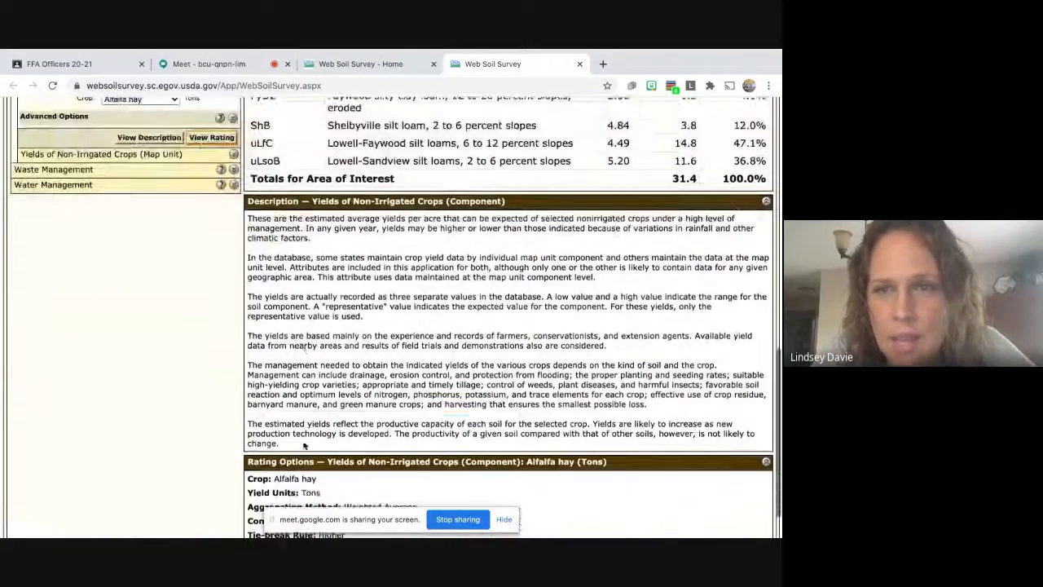
{"action": "scroll", "coordinate": [677, 301], "scroll_direction": "up", "scroll_amount": 4}
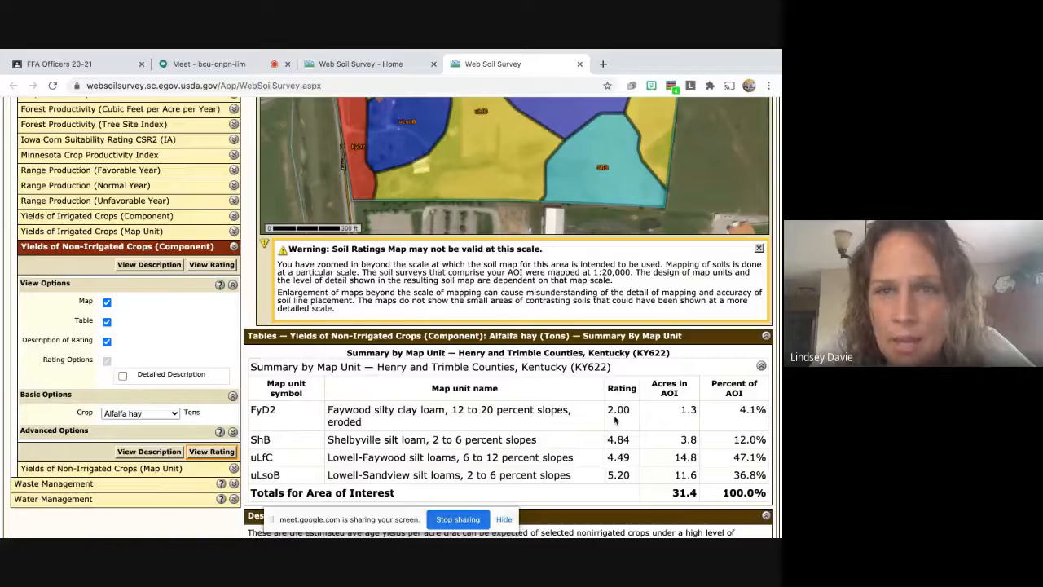
Scroll through the Alfalfa hay yield table for all 31.4 acres, where uLsoB tops at 5.20 tons.
{"action": "scroll", "coordinate": [615, 421], "scroll_direction": "up", "scroll_amount": 2}
{"action": "scroll", "coordinate": [616, 421], "scroll_direction": "down", "scroll_amount": 3}
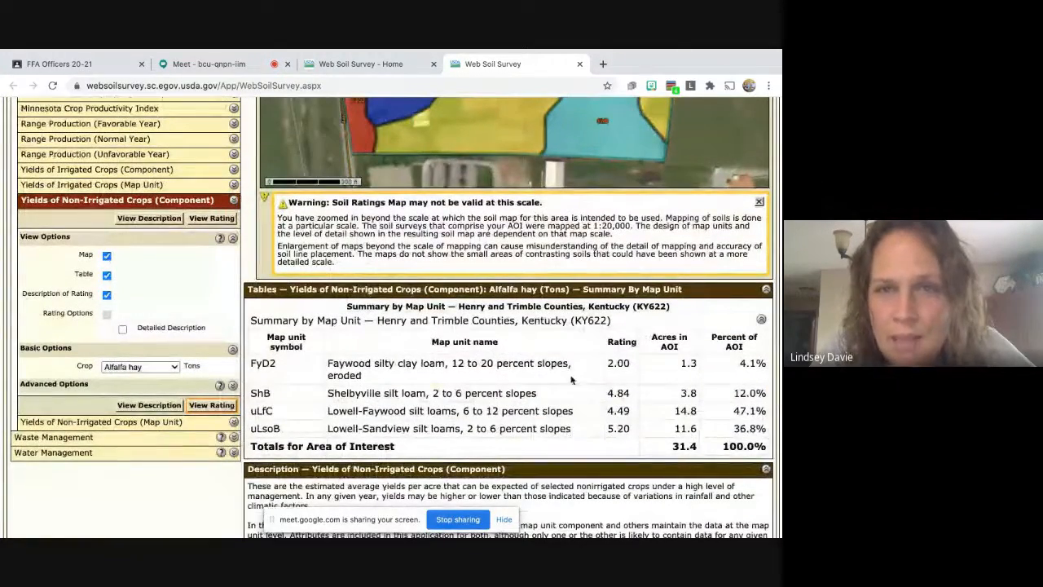
{"action": "scroll", "coordinate": [572, 380], "scroll_direction": "up", "scroll_amount": 5}
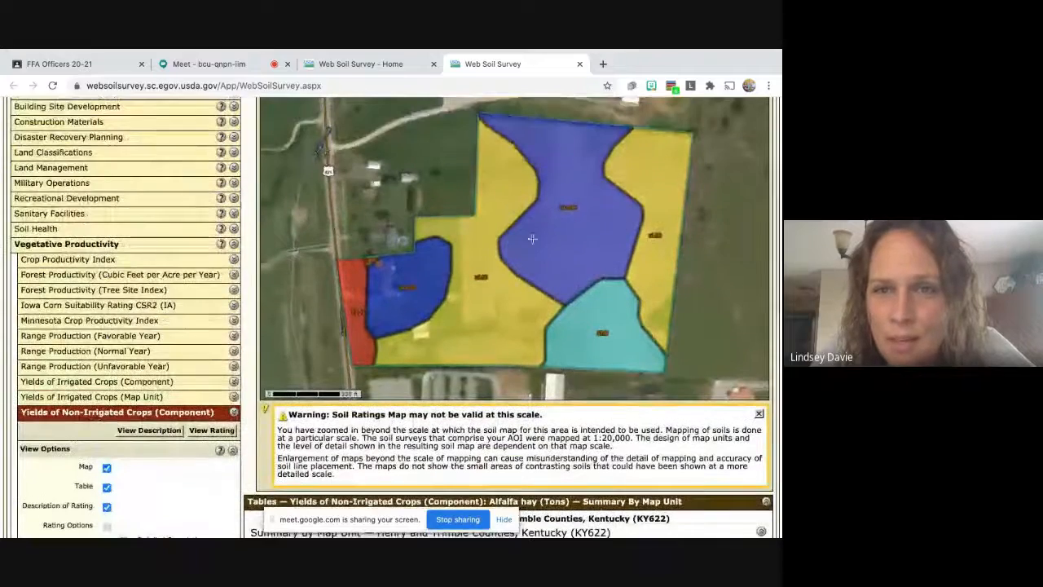
{"action": "scroll", "coordinate": [457, 245], "scroll_direction": "down", "scroll_amount": 1}
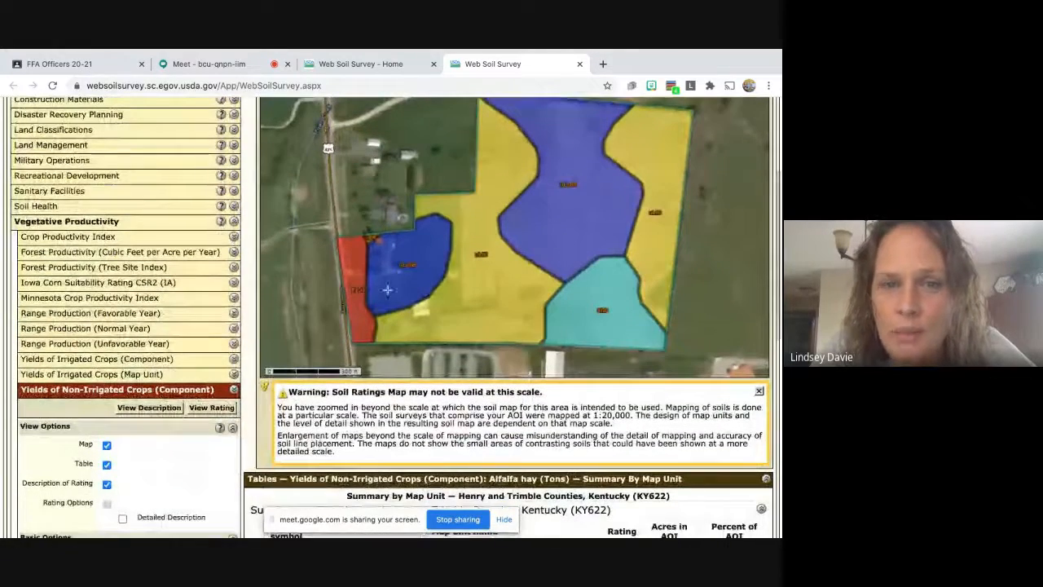
{"action": "scroll", "coordinate": [400, 282], "scroll_direction": "down", "scroll_amount": 2}
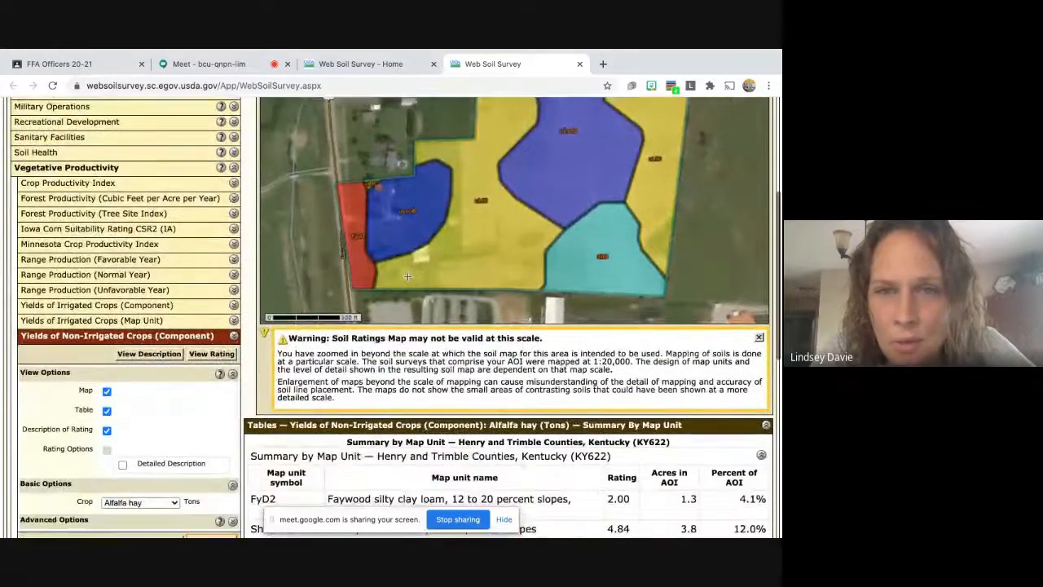
{"action": "scroll", "coordinate": [408, 276], "scroll_direction": "down", "scroll_amount": 4}
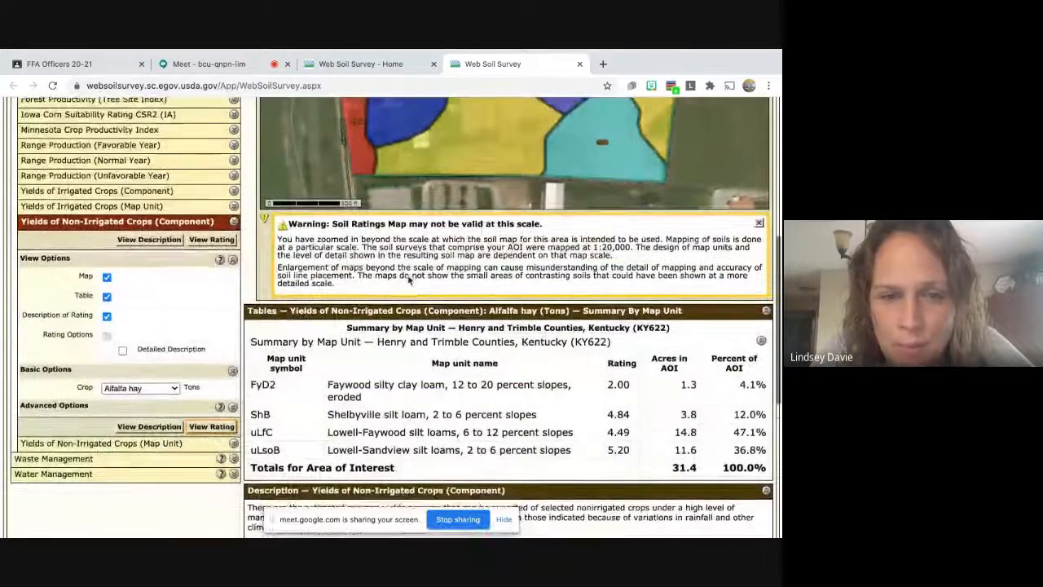
{"action": "scroll", "coordinate": [409, 280], "scroll_direction": "down", "scroll_amount": 1}
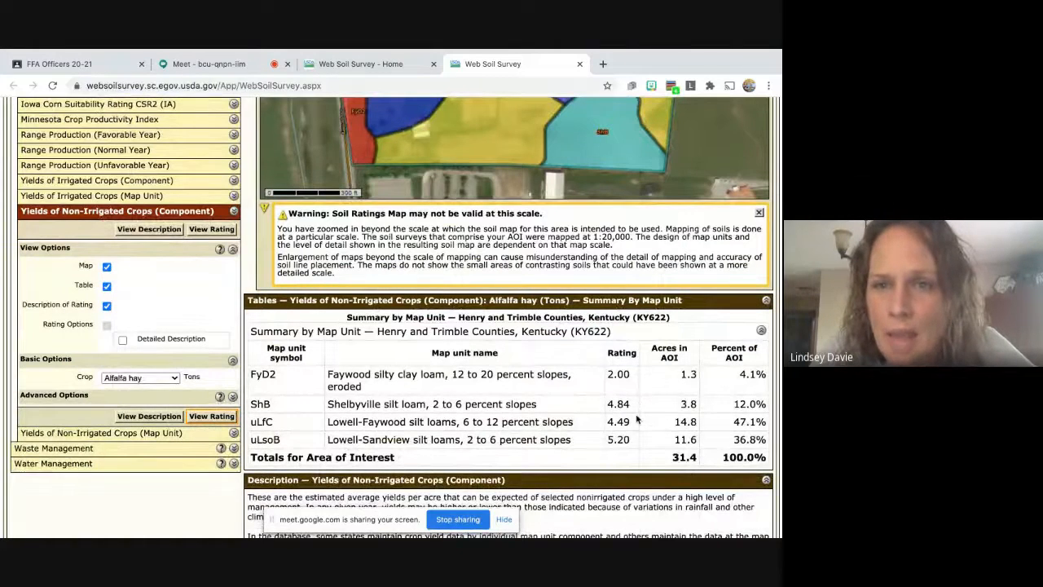
{"action": "scroll", "coordinate": [637, 419], "scroll_direction": "up", "scroll_amount": 3}
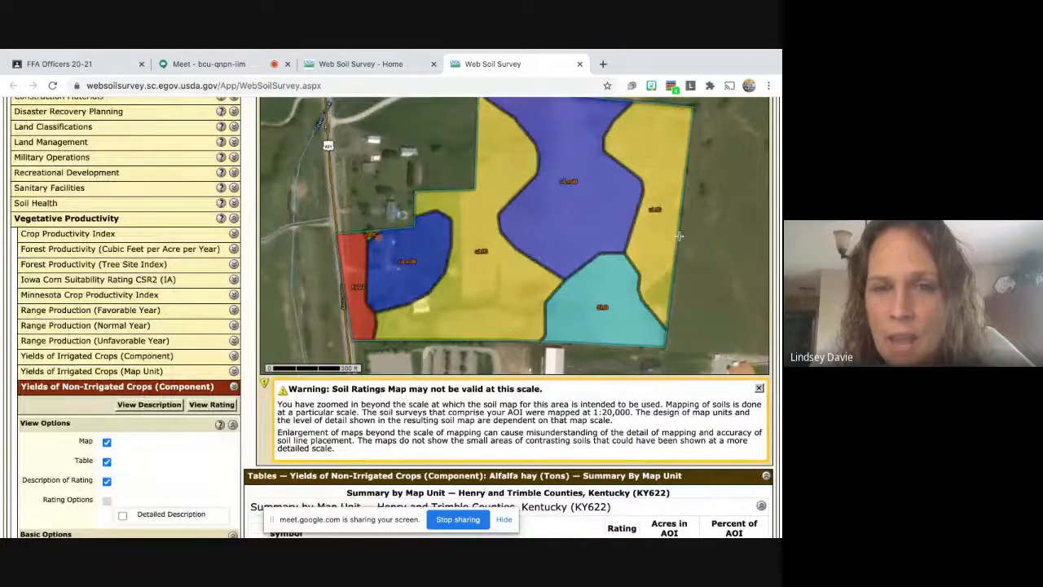
{"action": "scroll", "coordinate": [182, 462], "scroll_direction": "down", "scroll_amount": 1}
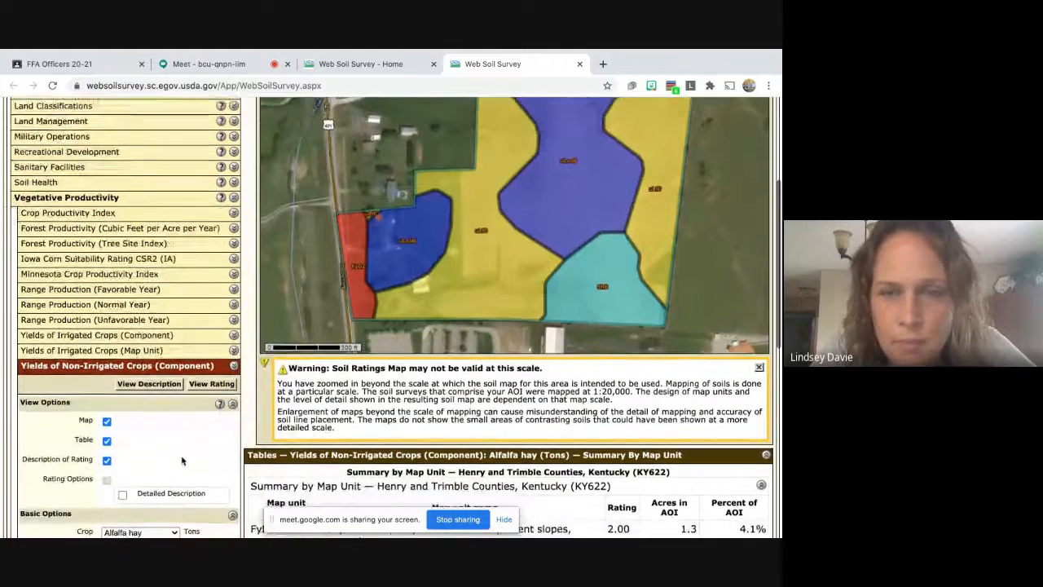
{"action": "scroll", "coordinate": [182, 461], "scroll_direction": "down", "scroll_amount": 1}
{"action": "scroll", "coordinate": [176, 457], "scroll_direction": "down", "scroll_amount": 2}
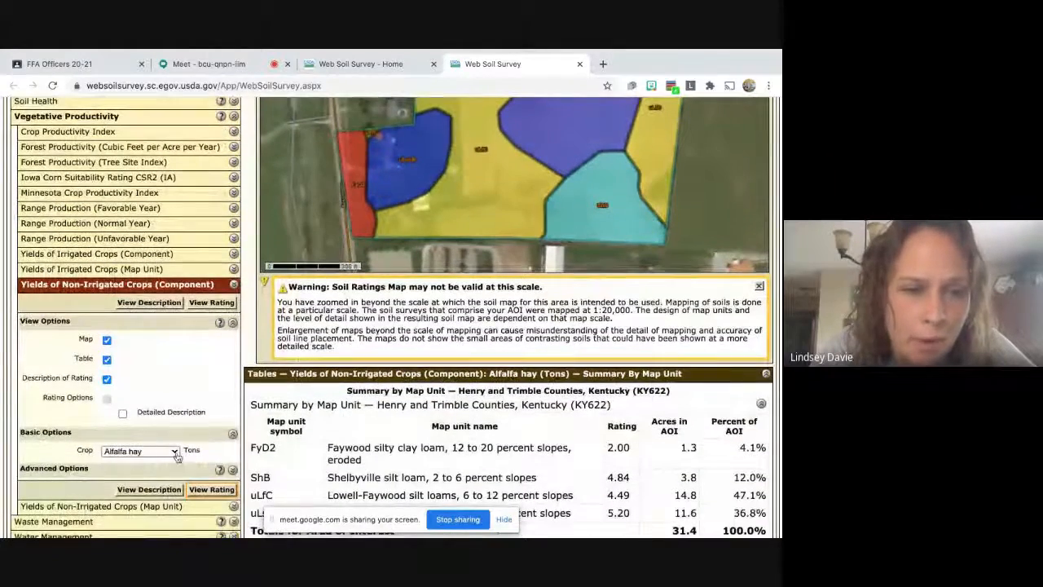
Switch the crop to Burley tobacco and generate its yield rating map.
{"action": "left_click", "coordinate": [175, 453]}
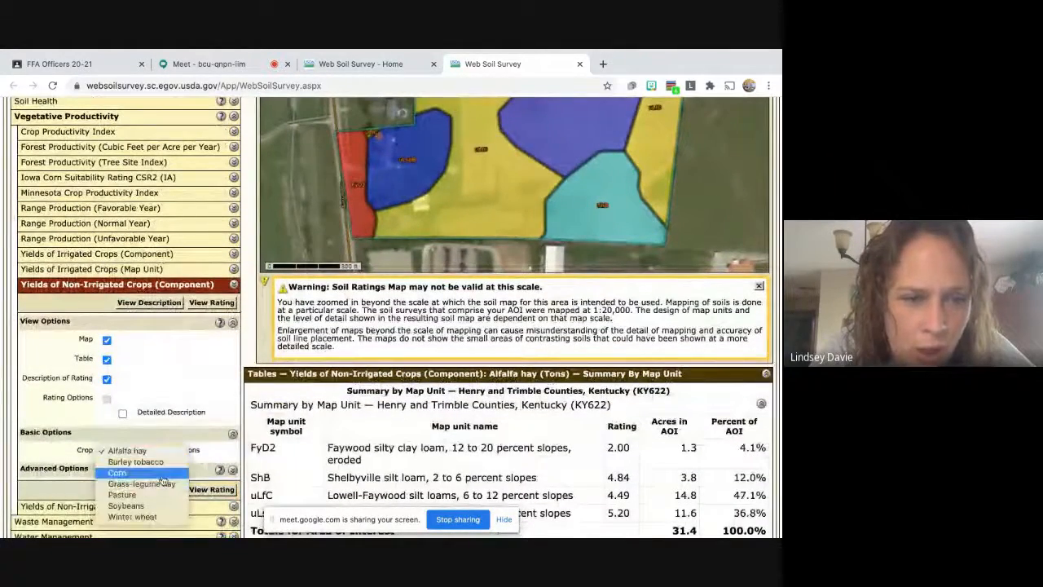
{"action": "left_click", "coordinate": [158, 463]}
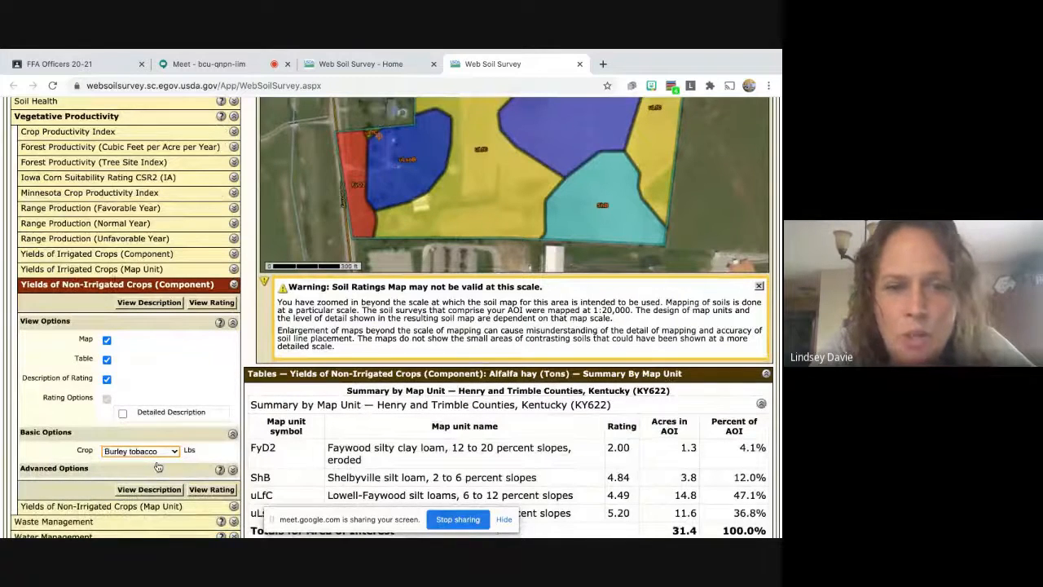
{"action": "left_click", "coordinate": [218, 494]}
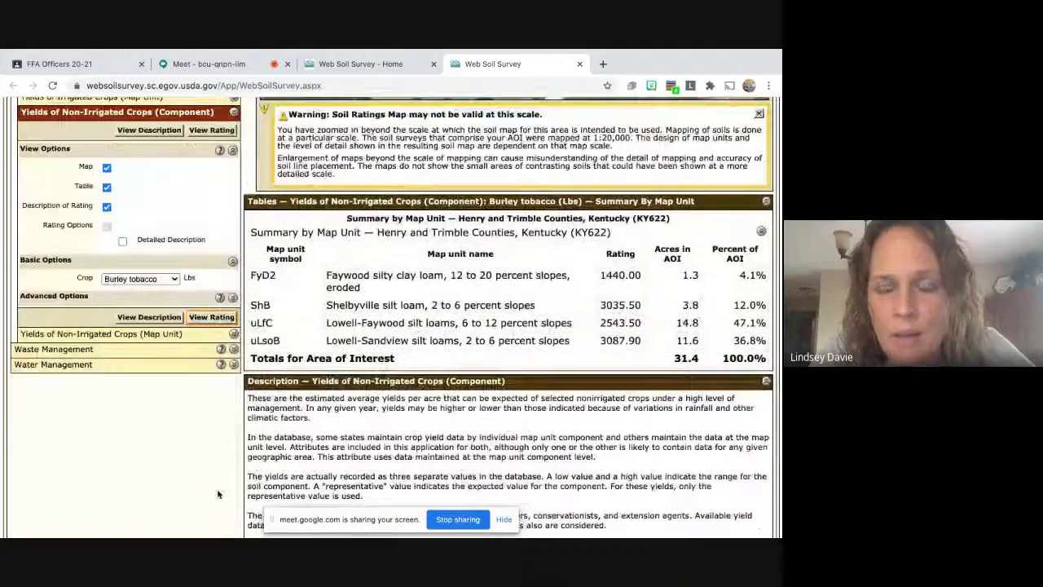
{"action": "scroll", "coordinate": [583, 389], "scroll_direction": "up", "scroll_amount": 5}
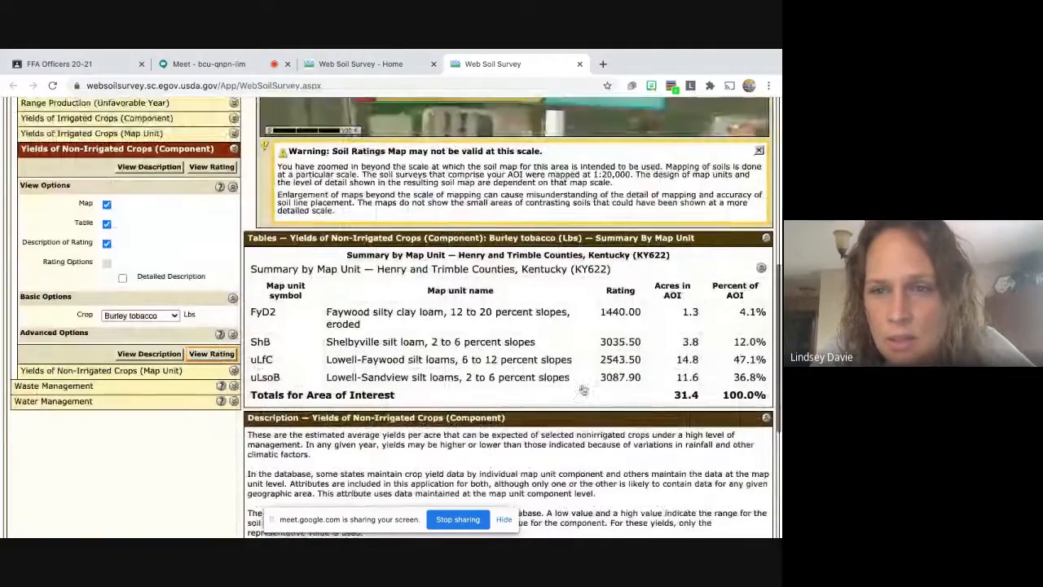
{"action": "scroll", "coordinate": [584, 390], "scroll_direction": "up", "scroll_amount": 1}
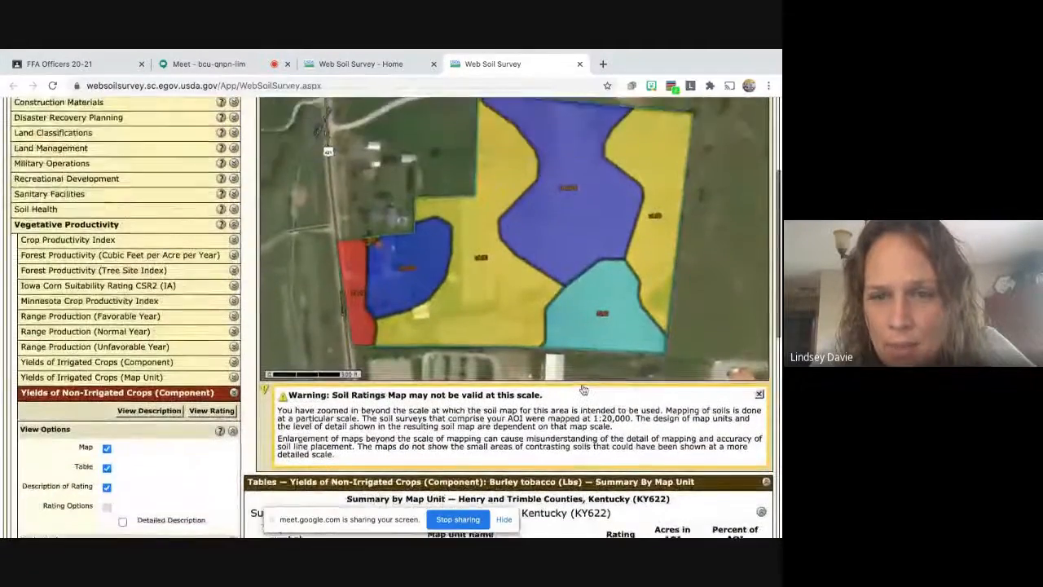
{"action": "scroll", "coordinate": [620, 424], "scroll_direction": "down", "scroll_amount": 3}
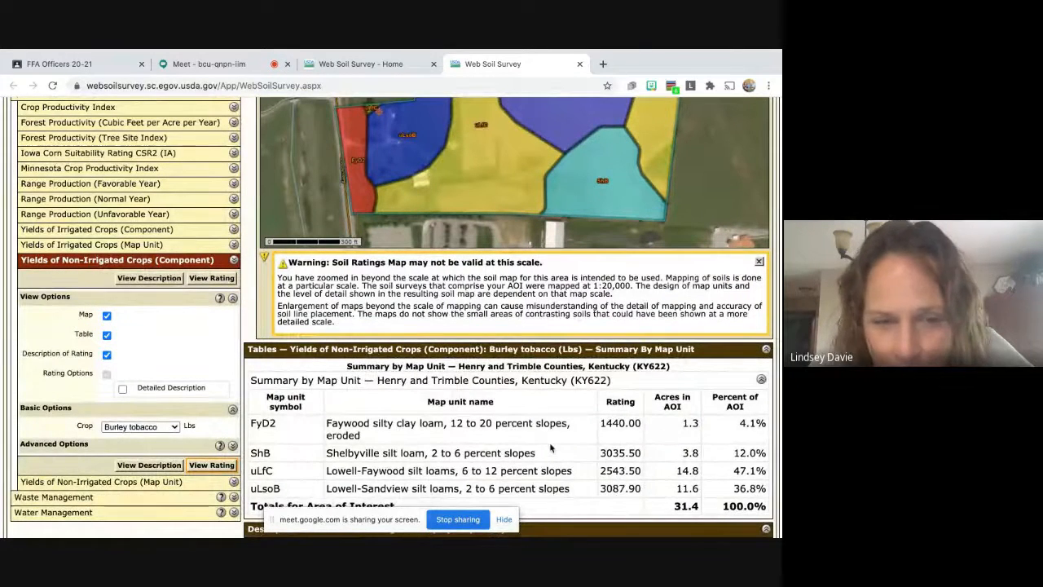
{"action": "scroll", "coordinate": [540, 451], "scroll_direction": "up", "scroll_amount": 4}
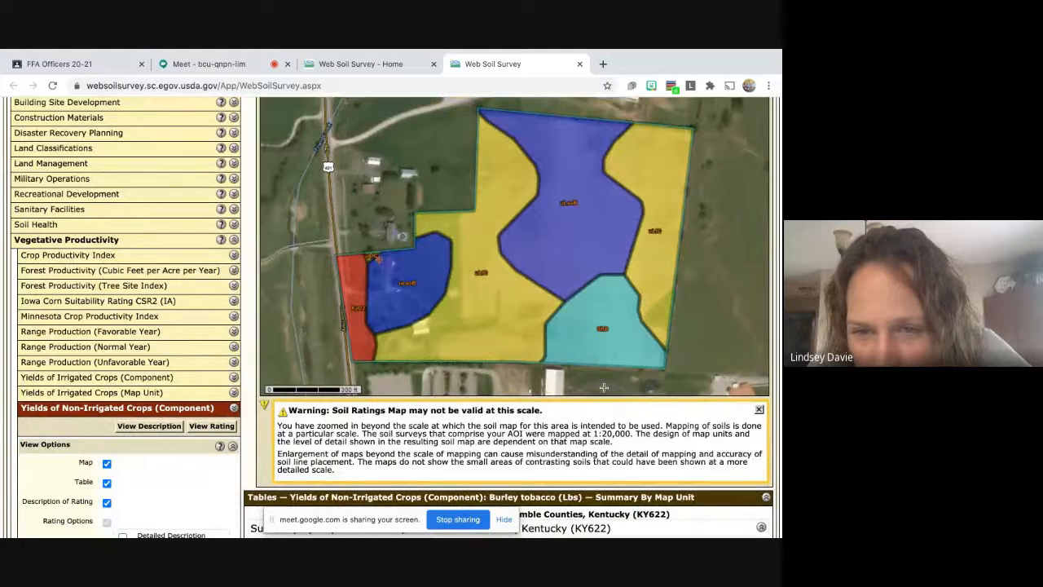
Review yields from 1440.00 lbs (FyD2) to 3087.90 lbs (uLsoB), then collapse the yield options.
{"action": "scroll", "coordinate": [604, 388], "scroll_direction": "down", "scroll_amount": 1}
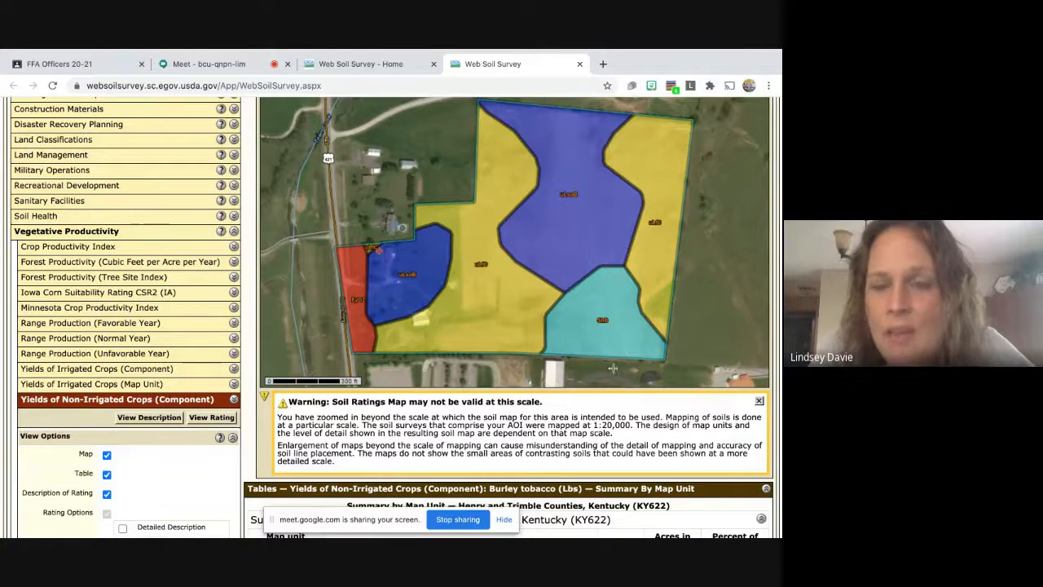
{"action": "scroll", "coordinate": [630, 351], "scroll_direction": "down", "scroll_amount": 5}
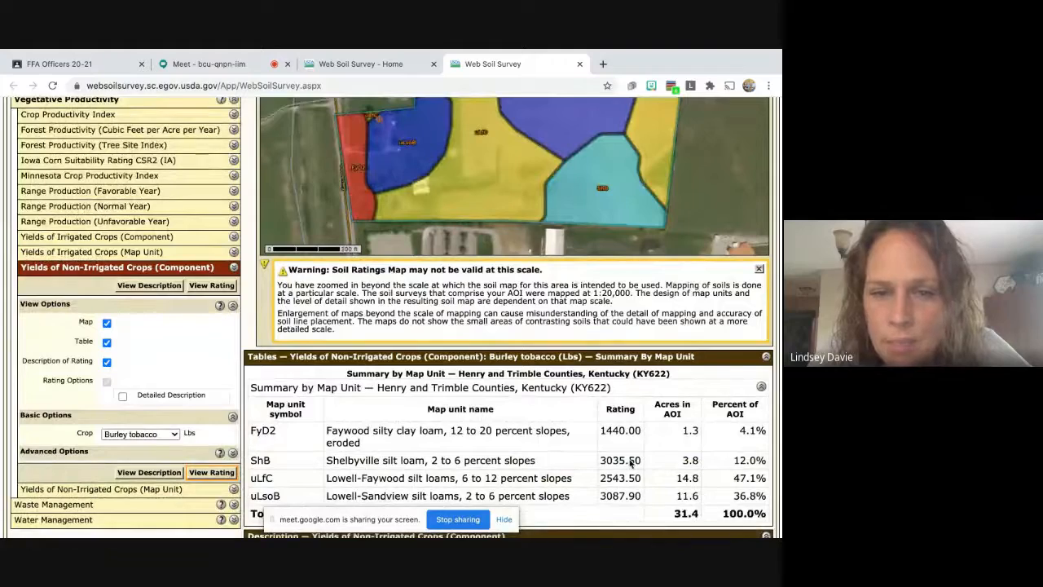
{"action": "scroll", "coordinate": [630, 463], "scroll_direction": "up", "scroll_amount": 3}
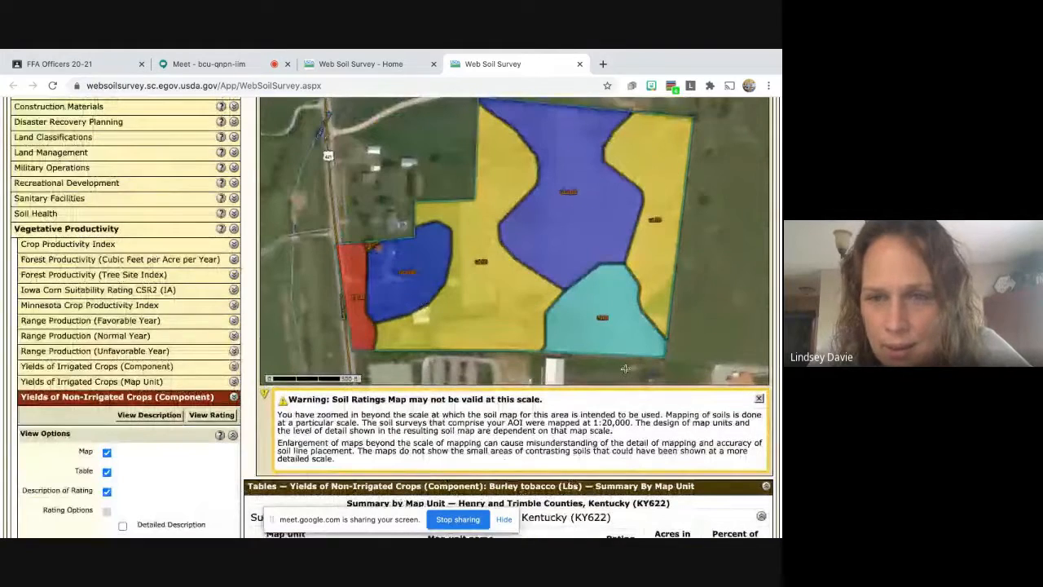
{"action": "scroll", "coordinate": [626, 369], "scroll_direction": "down", "scroll_amount": 3}
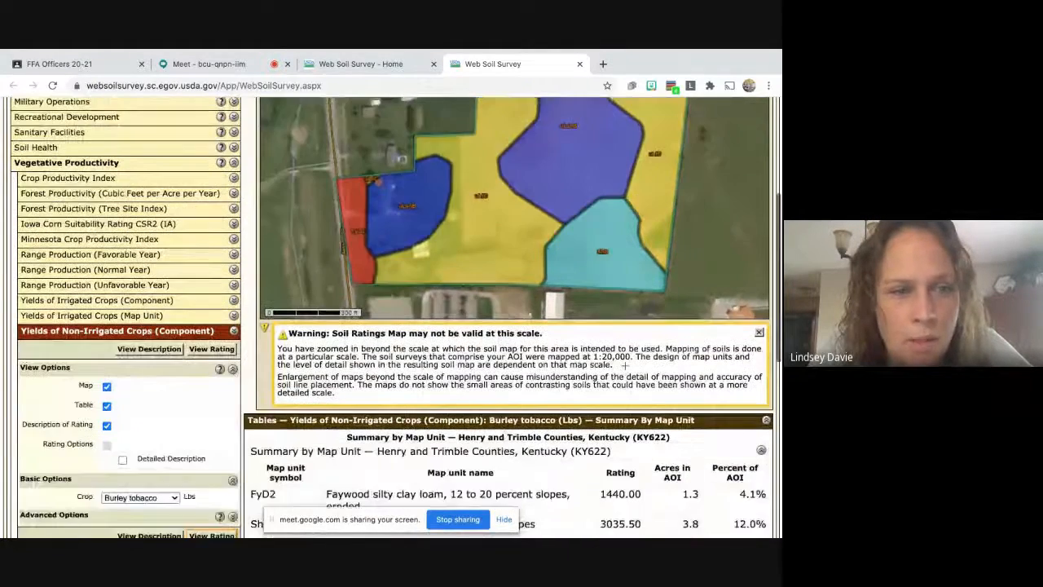
{"action": "scroll", "coordinate": [626, 369], "scroll_direction": "down", "scroll_amount": 1}
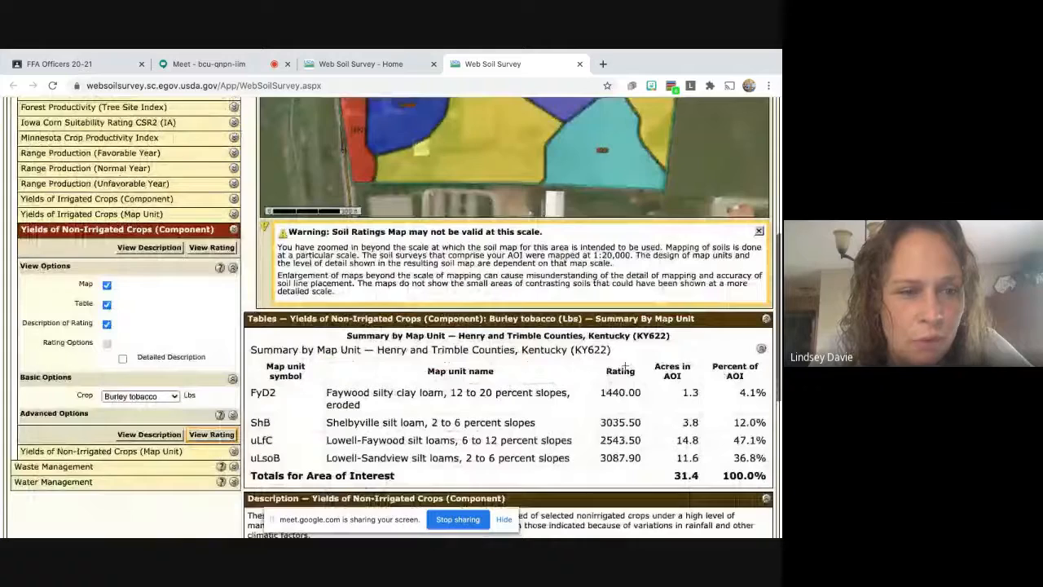
{"action": "left_click", "coordinate": [235, 229]}
{"action": "scroll", "coordinate": [234, 267], "scroll_direction": "up", "scroll_amount": 2}
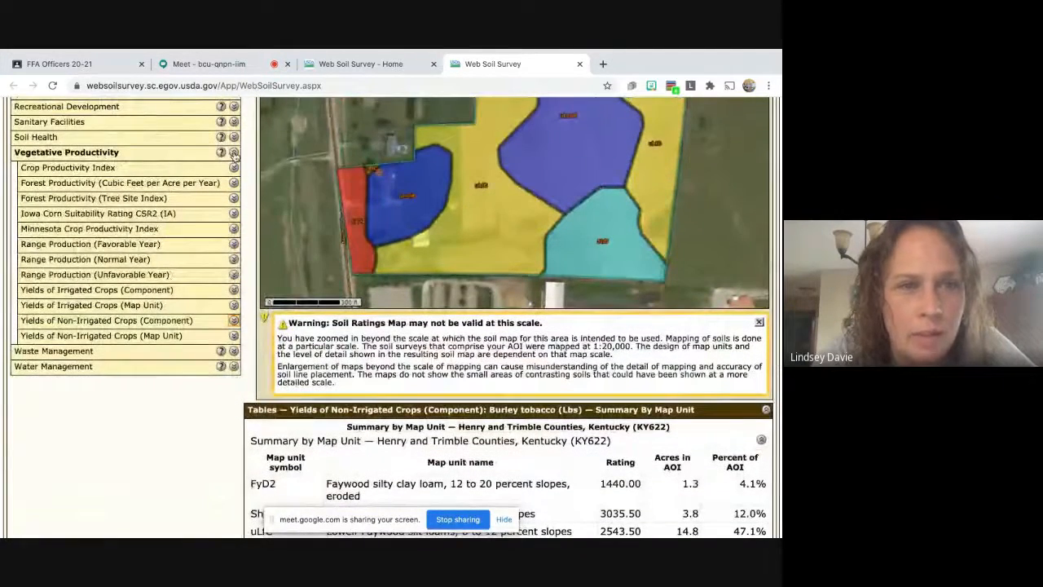
Collapse Vegetative Productivity and browse Waste Management's Manure and Food-Processing Waste options.
{"action": "left_click", "coordinate": [234, 154]}
{"action": "left_click", "coordinate": [234, 168]}
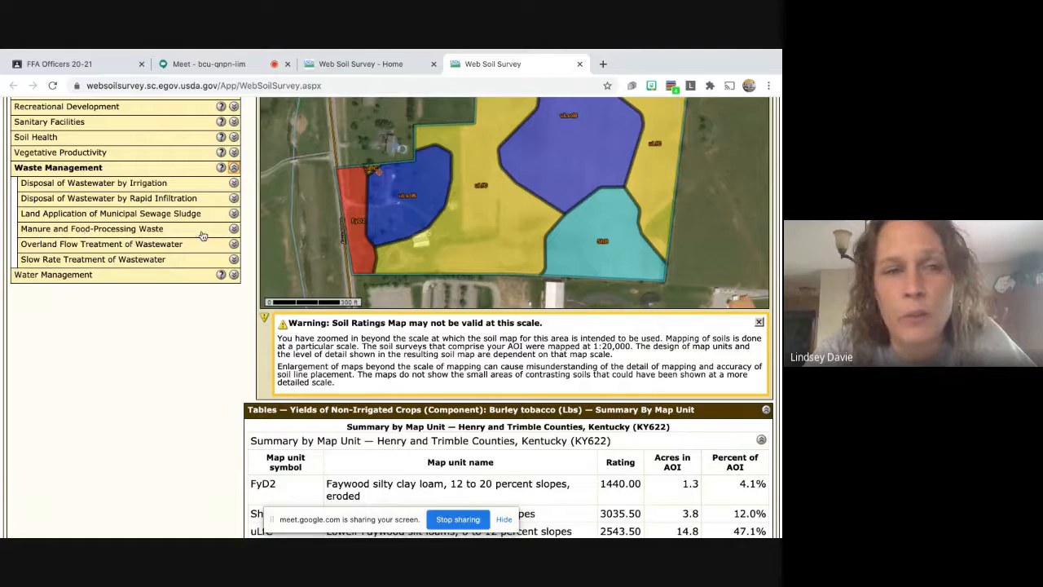
{"action": "left_click", "coordinate": [234, 229]}
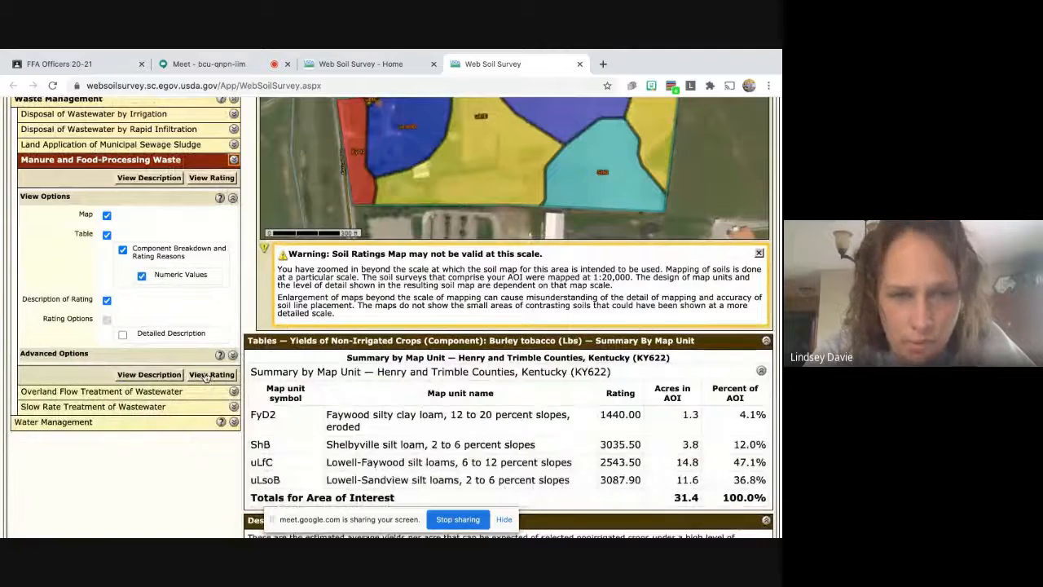
{"action": "left_click", "coordinate": [233, 163]}
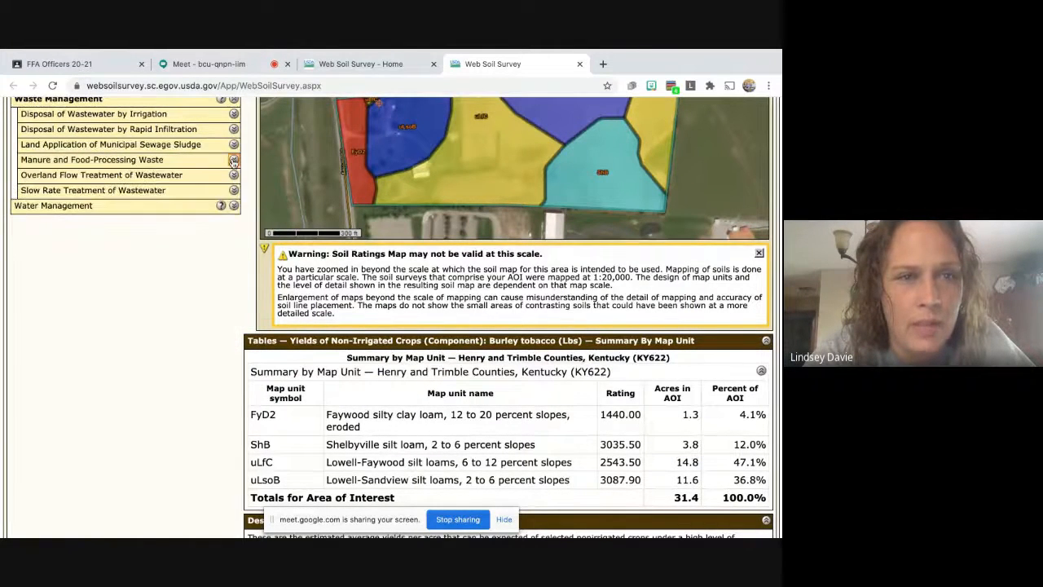
{"action": "scroll", "coordinate": [234, 155], "scroll_direction": "up", "scroll_amount": 1}
Collapse Waste Management, briefly expand and collapse Water Management, and return to the top.
{"action": "left_click", "coordinate": [234, 147]}
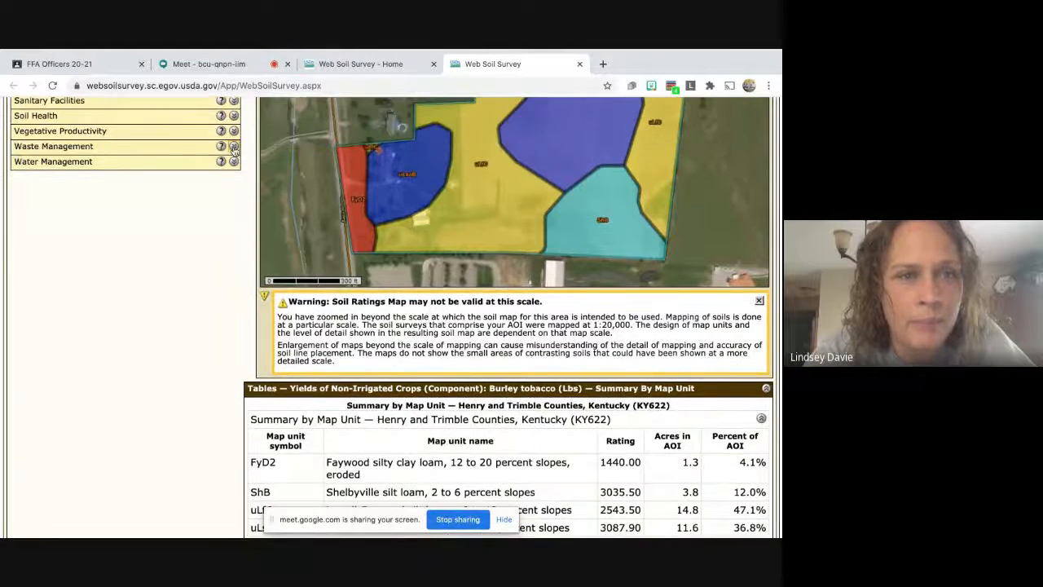
{"action": "left_click", "coordinate": [234, 163]}
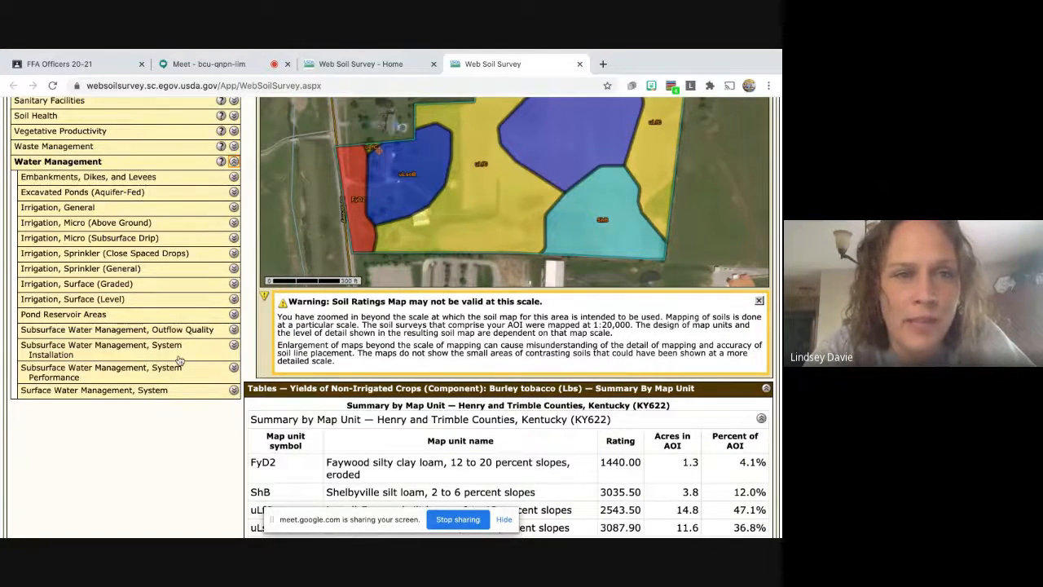
{"action": "scroll", "coordinate": [179, 361], "scroll_direction": "up", "scroll_amount": 2}
{"action": "left_click", "coordinate": [234, 231]}
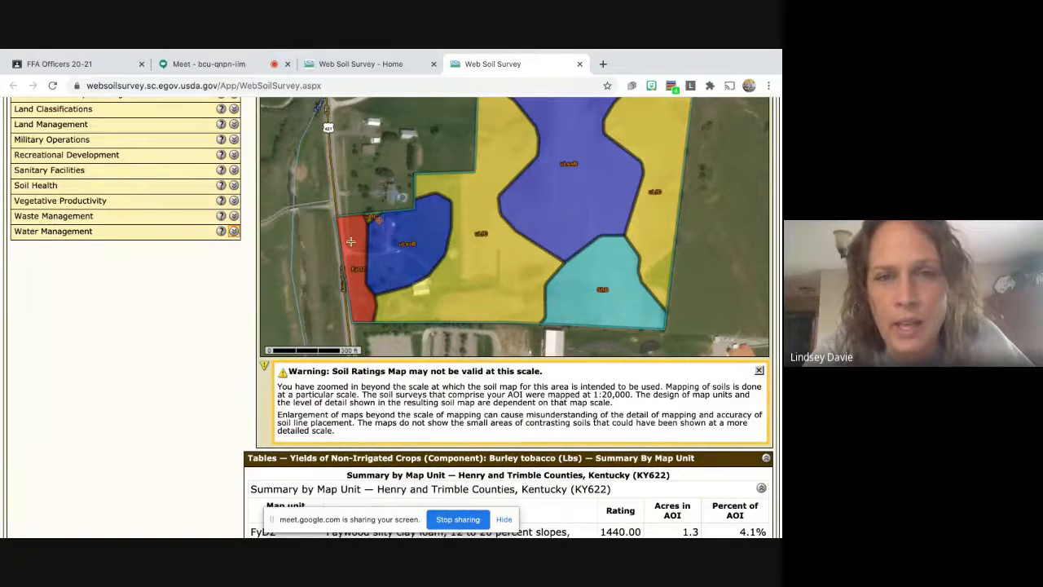
{"action": "scroll", "coordinate": [350, 241], "scroll_direction": "up", "scroll_amount": 4}
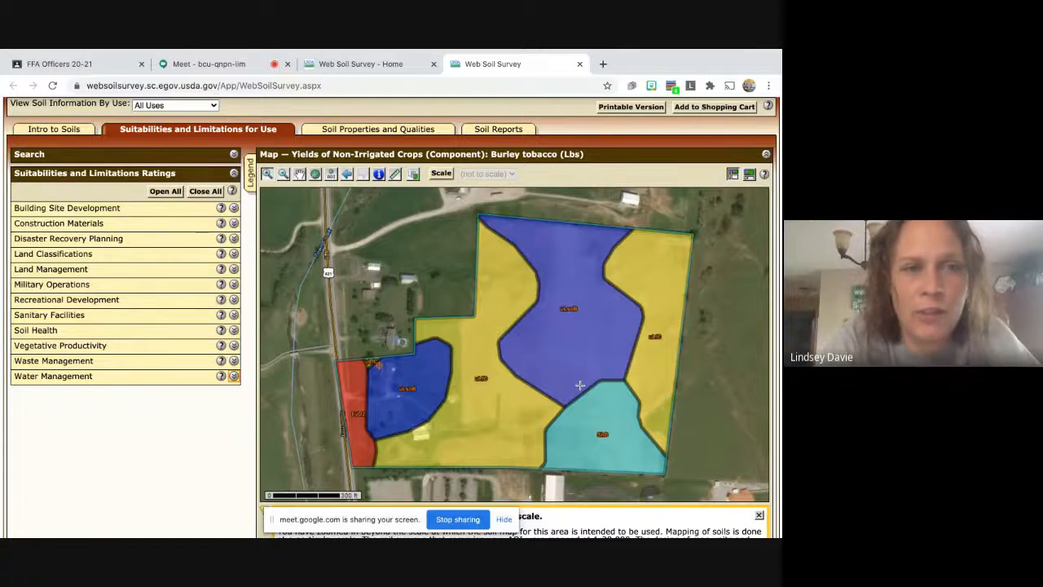
{"action": "scroll", "coordinate": [580, 385], "scroll_direction": "up", "scroll_amount": 2}
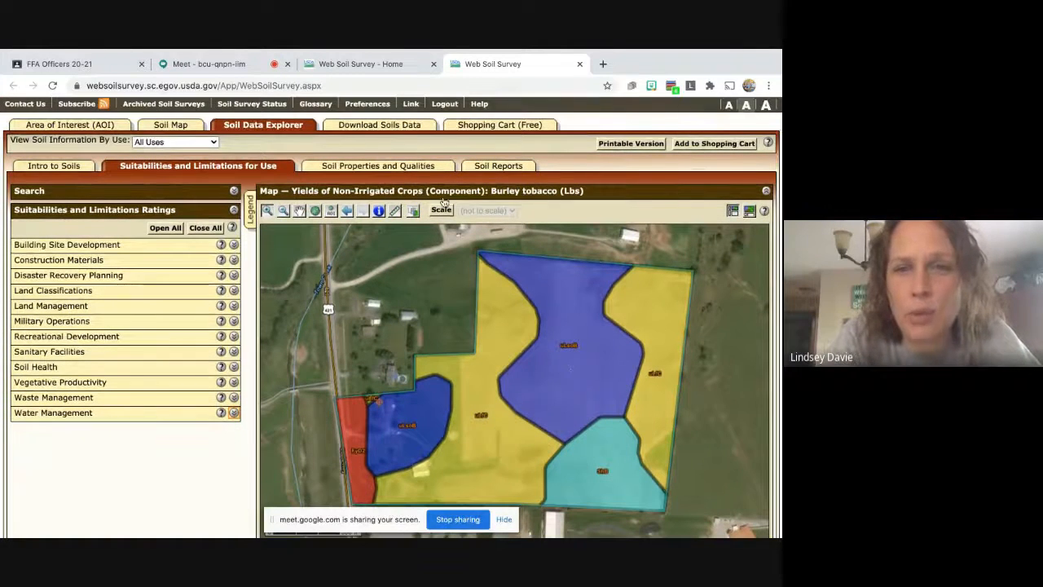
Switch to Soil Properties and Qualities and browse the Soil Chemical and Soil Physical Properties lists.
{"action": "left_click", "coordinate": [401, 166]}
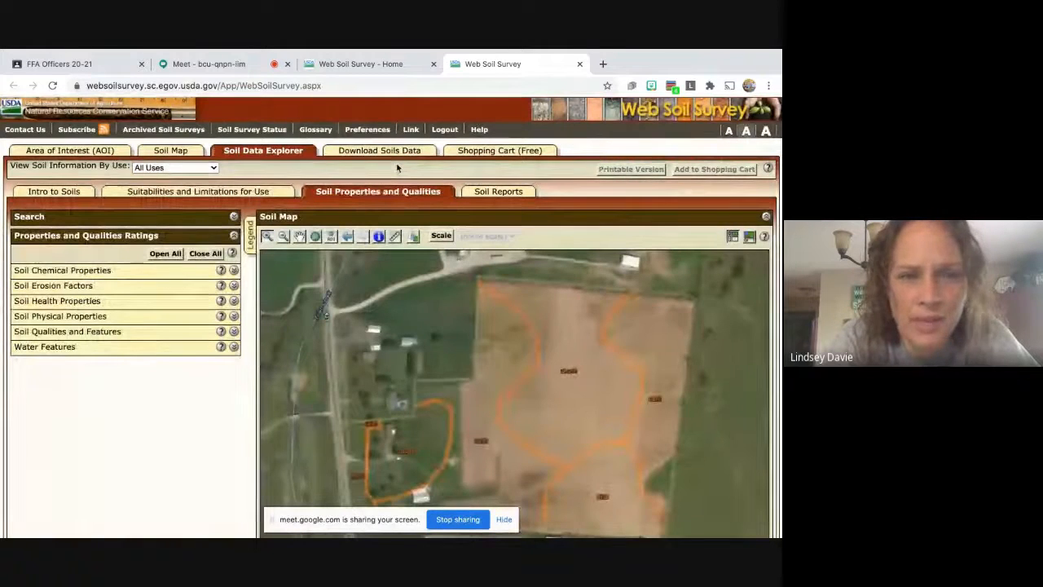
{"action": "scroll", "coordinate": [578, 357], "scroll_direction": "down", "scroll_amount": 2}
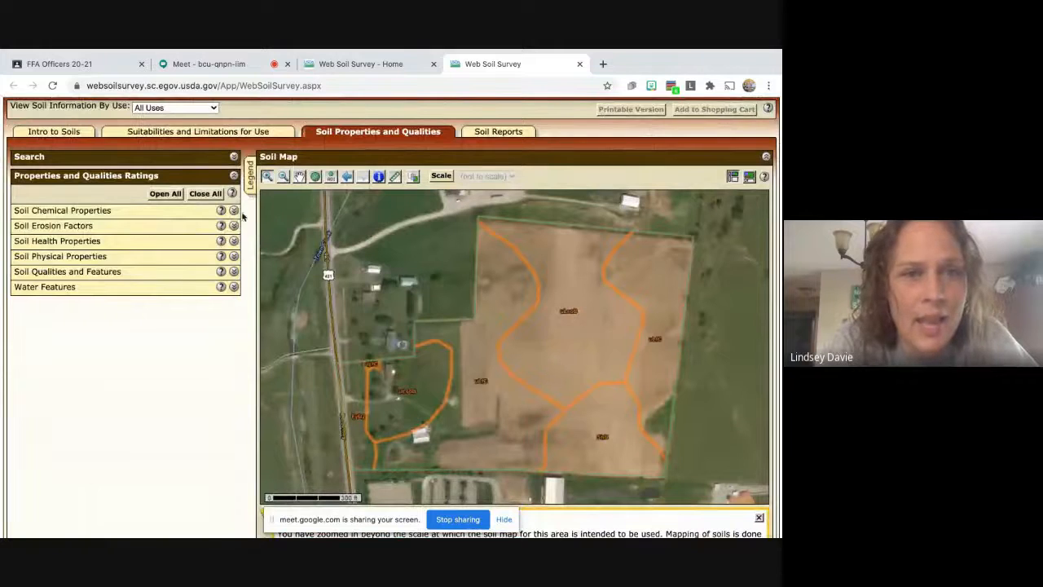
{"action": "left_click", "coordinate": [234, 212]}
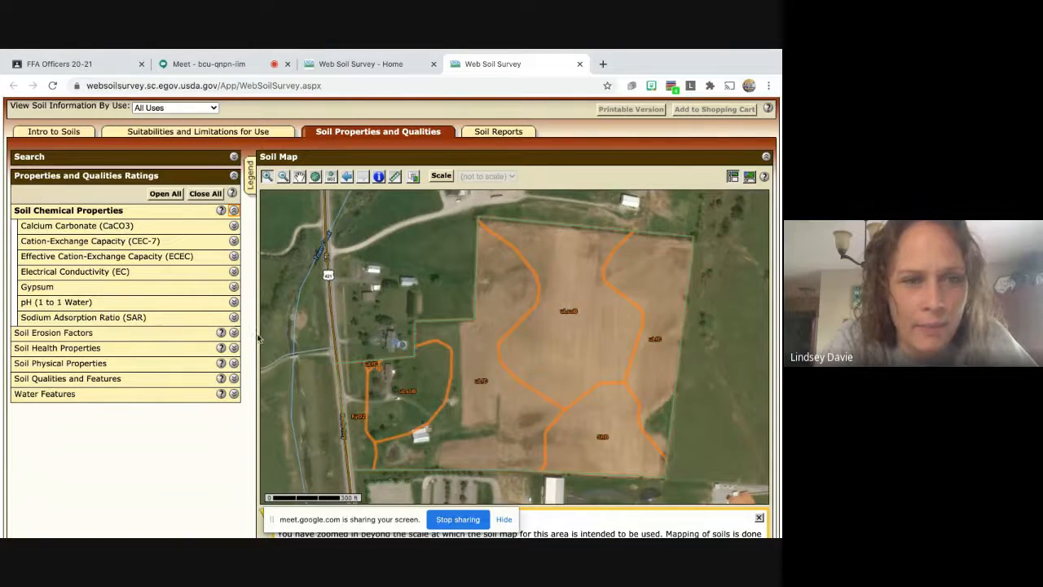
{"action": "left_click", "coordinate": [234, 211]}
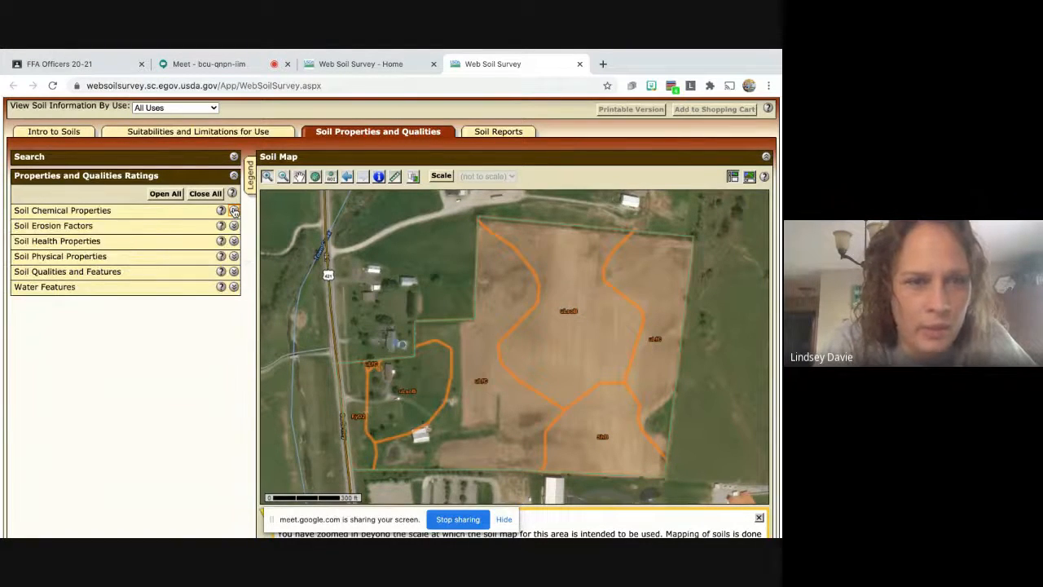
{"action": "left_click", "coordinate": [234, 258]}
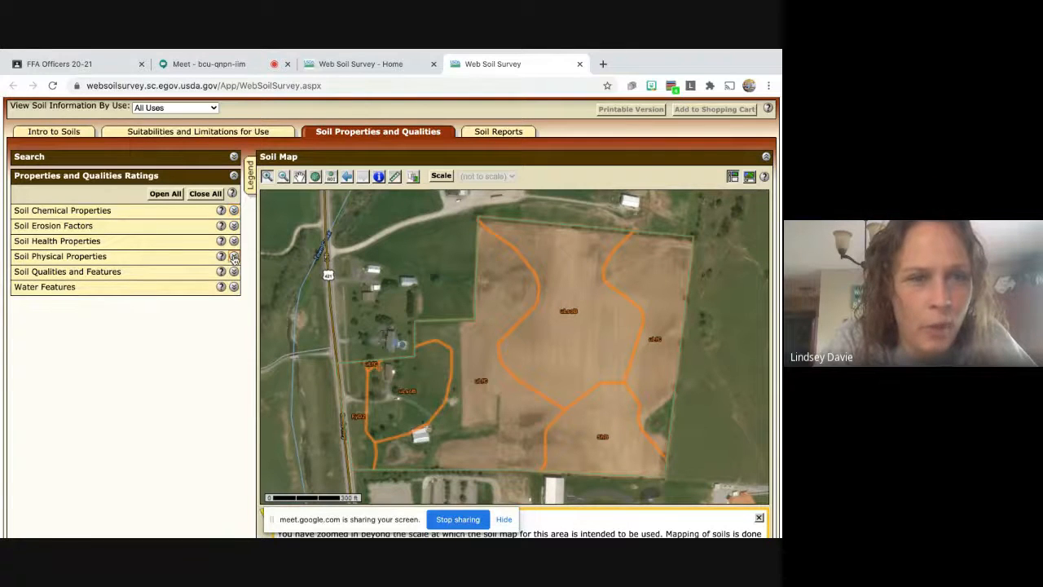
{"action": "scroll", "coordinate": [146, 440], "scroll_direction": "down", "scroll_amount": 1}
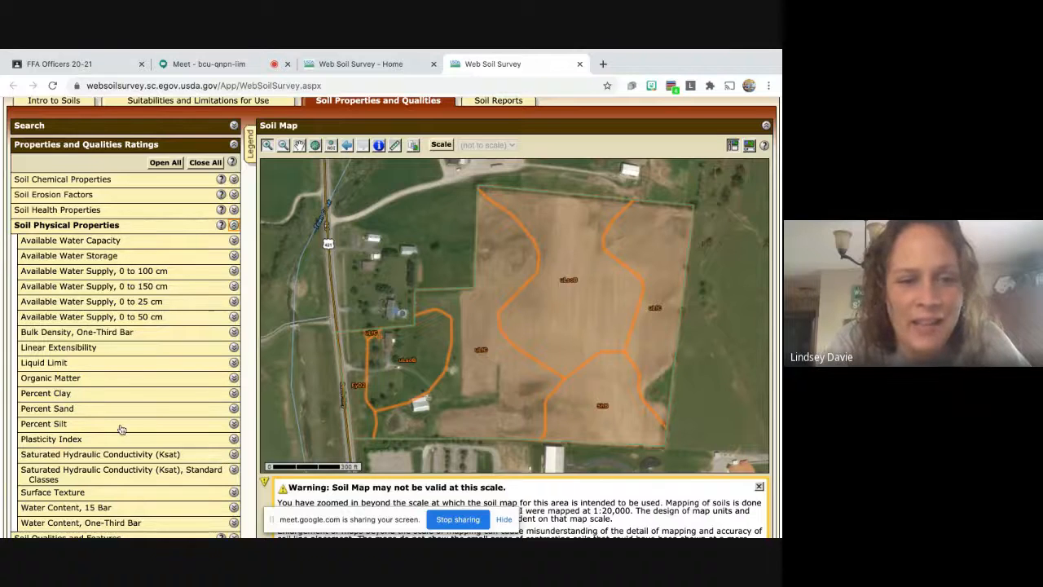
{"action": "scroll", "coordinate": [121, 430], "scroll_direction": "down", "scroll_amount": 1}
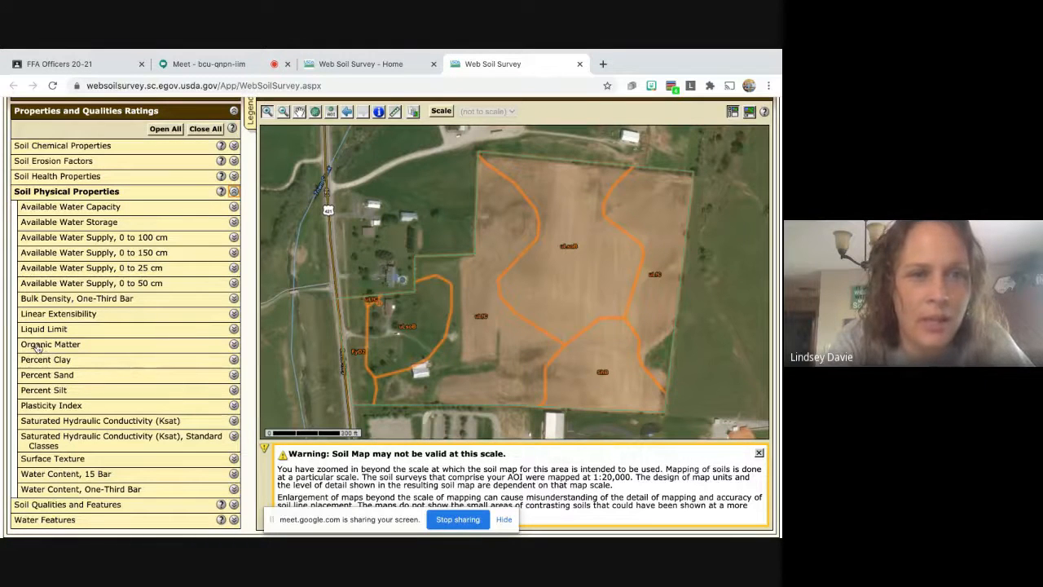
{"action": "scroll", "coordinate": [123, 407], "scroll_direction": "down", "scroll_amount": 1}
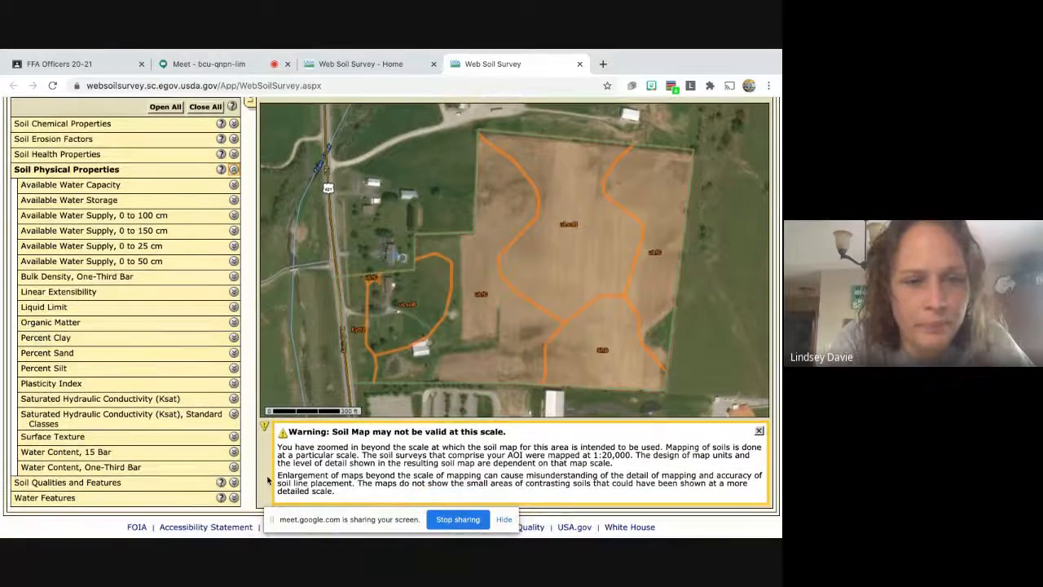
Expand and browse the Soil Qualities and Features and Water Features categories.
{"action": "left_click", "coordinate": [234, 483]}
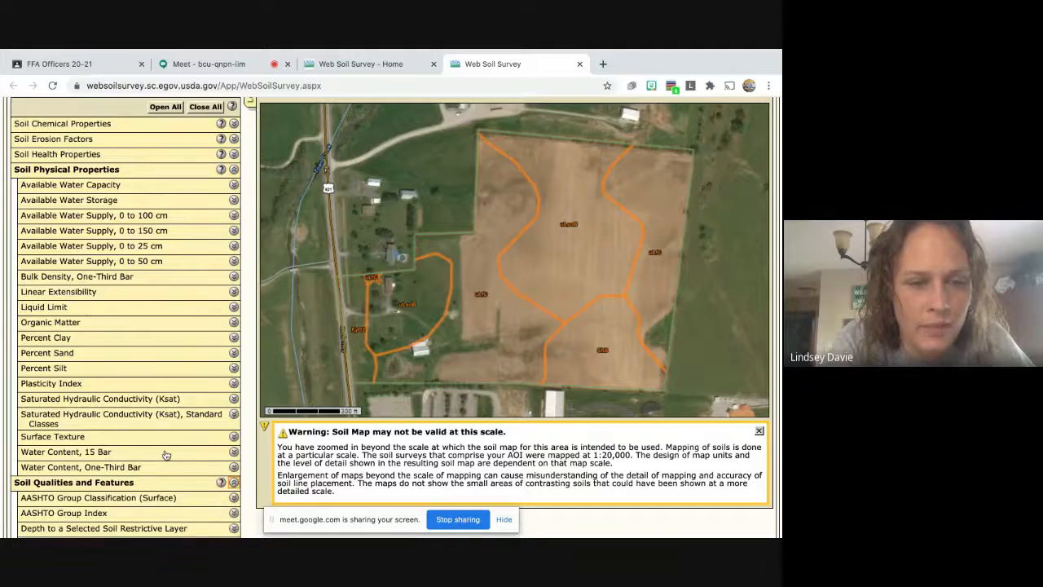
{"action": "scroll", "coordinate": [146, 440], "scroll_direction": "down", "scroll_amount": 5}
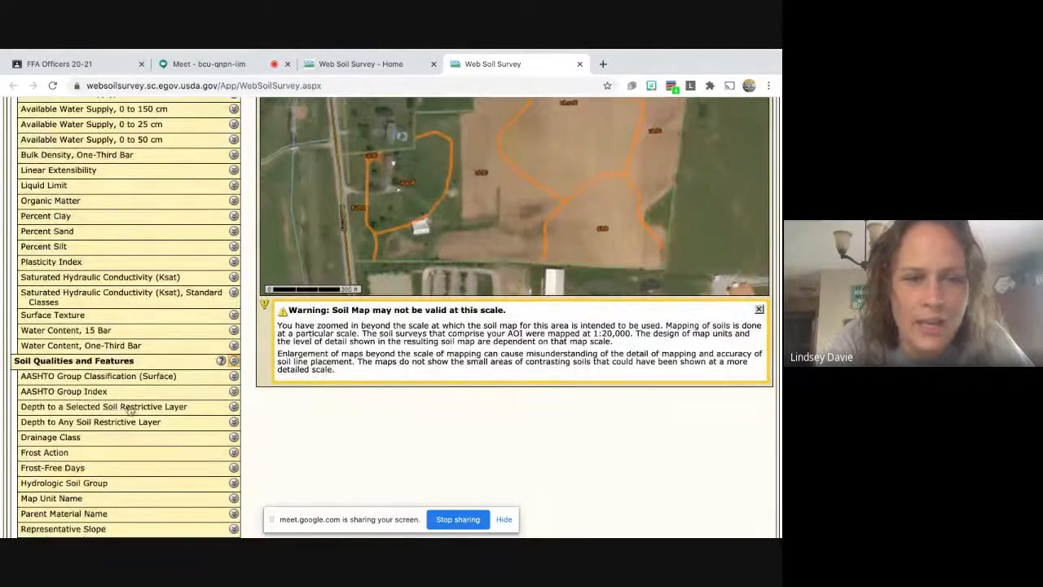
{"action": "scroll", "coordinate": [98, 415], "scroll_direction": "down", "scroll_amount": 3}
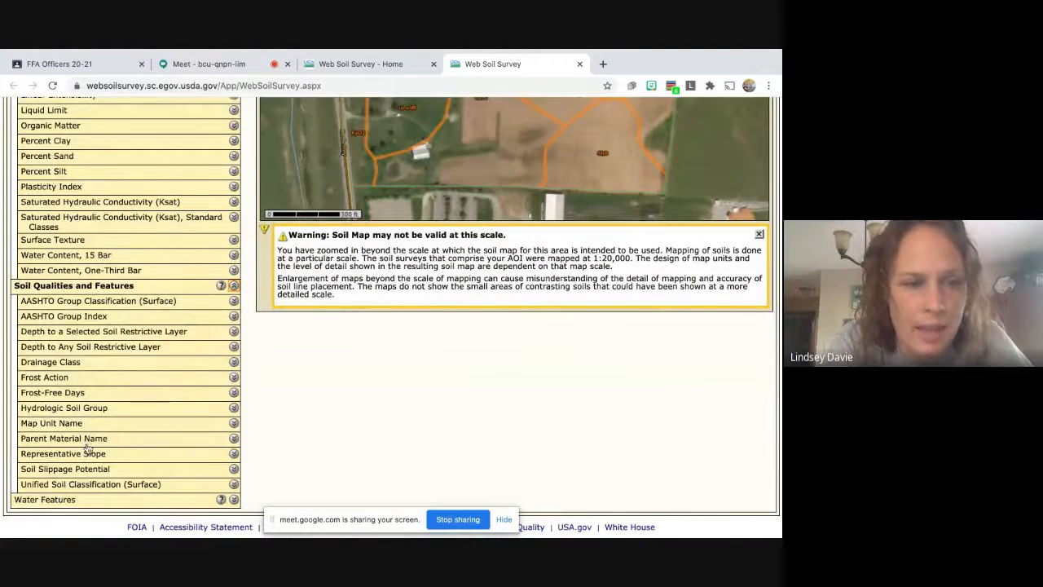
{"action": "left_click", "coordinate": [234, 500]}
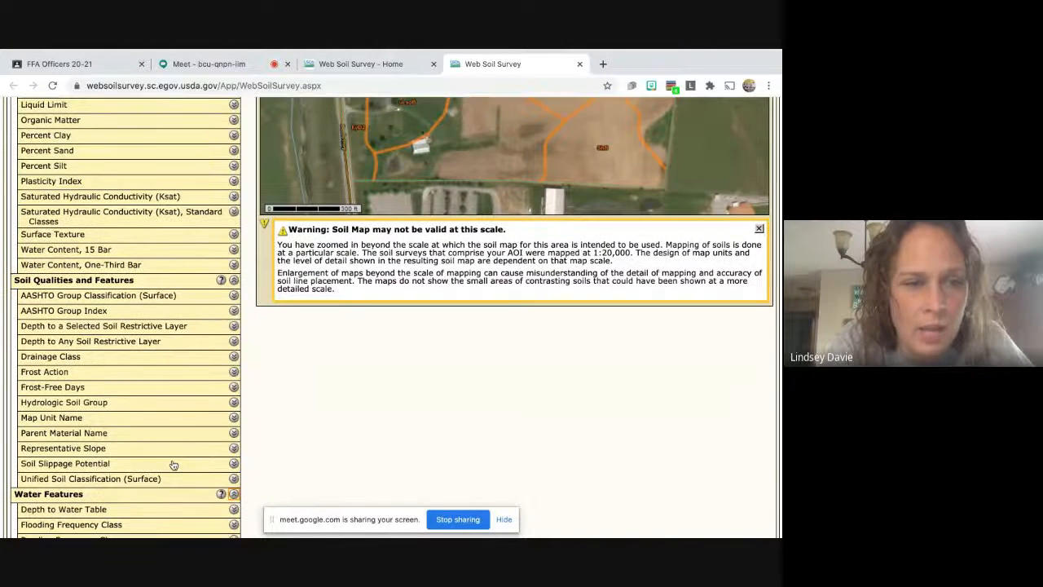
{"action": "scroll", "coordinate": [174, 466], "scroll_direction": "down", "scroll_amount": 1}
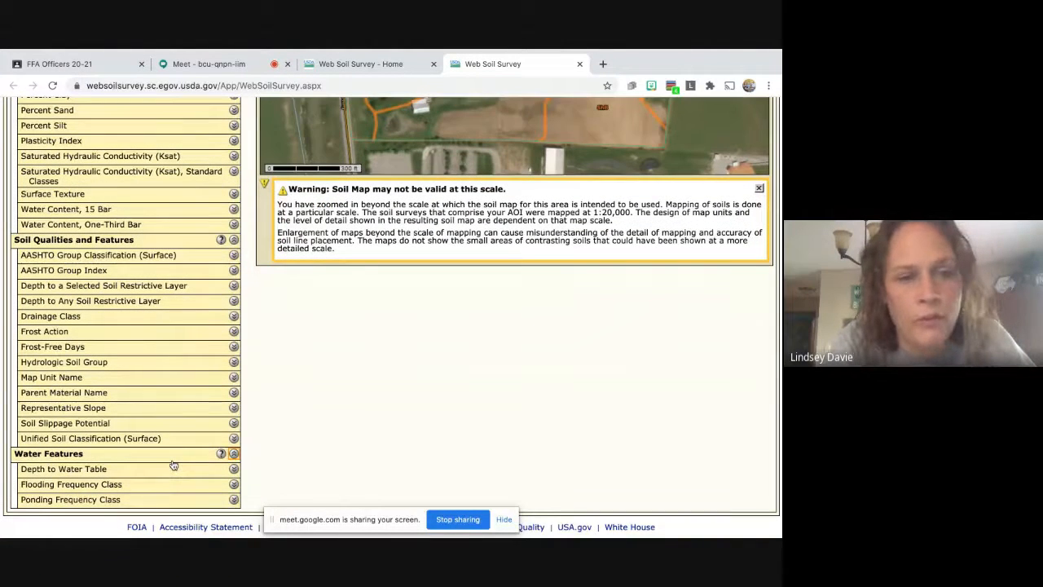
{"action": "scroll", "coordinate": [173, 465], "scroll_direction": "up", "scroll_amount": 6}
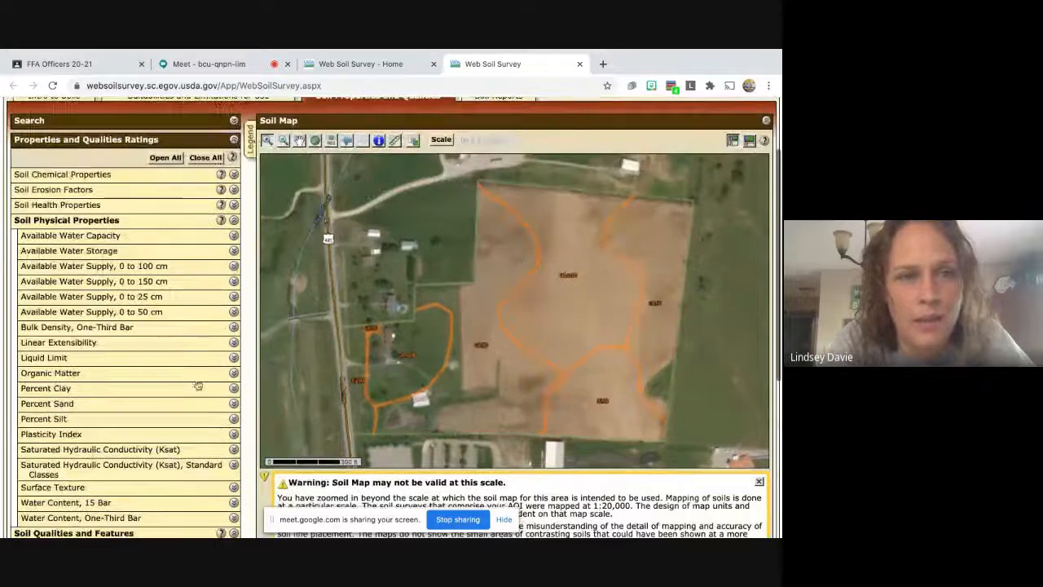
Collapse Soil Physical Properties, Soil Qualities and Features, and Water Features.
{"action": "left_click", "coordinate": [234, 220]}
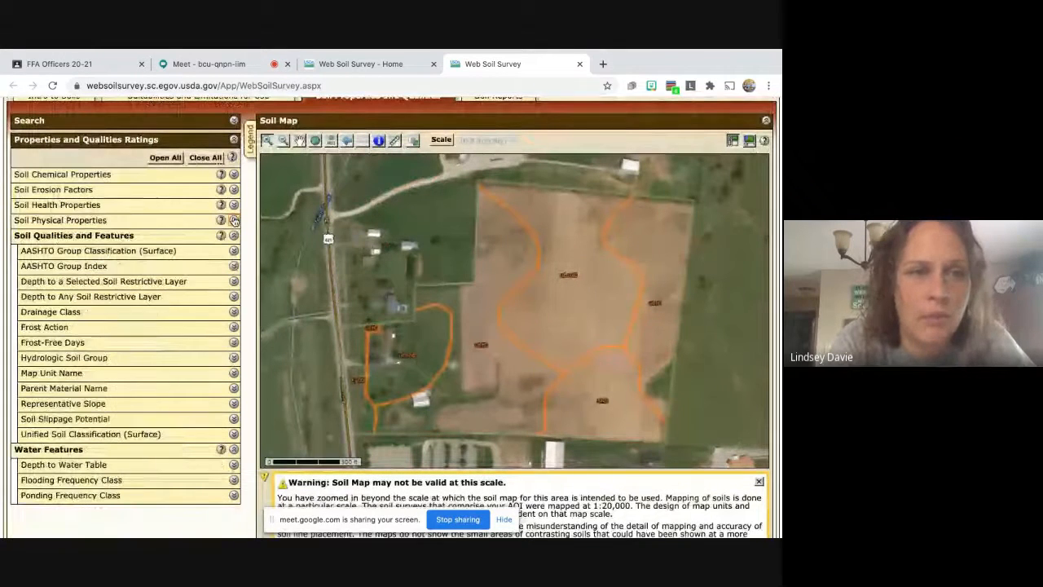
{"action": "left_click", "coordinate": [234, 236]}
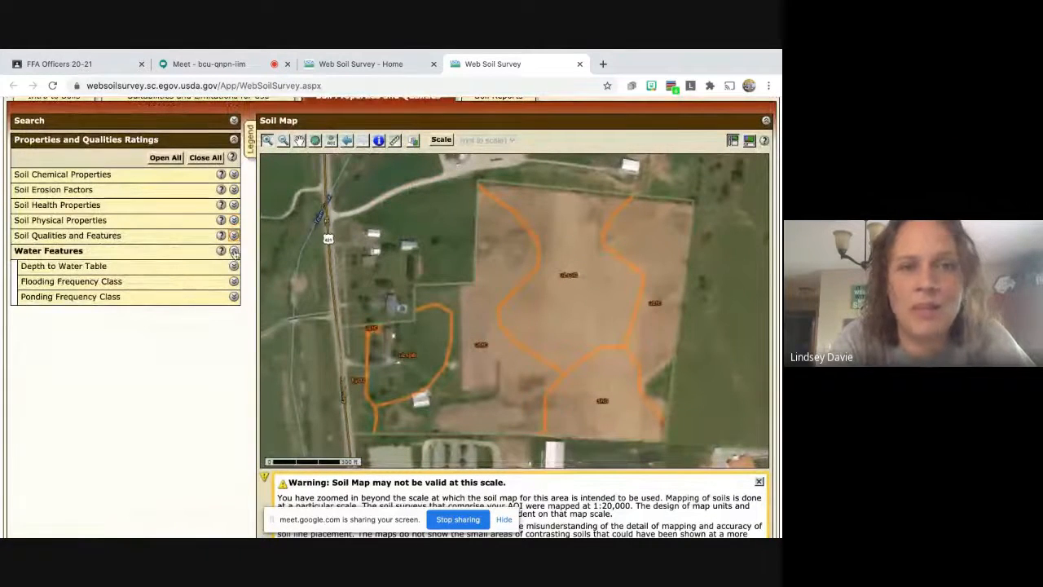
{"action": "left_click", "coordinate": [234, 251]}
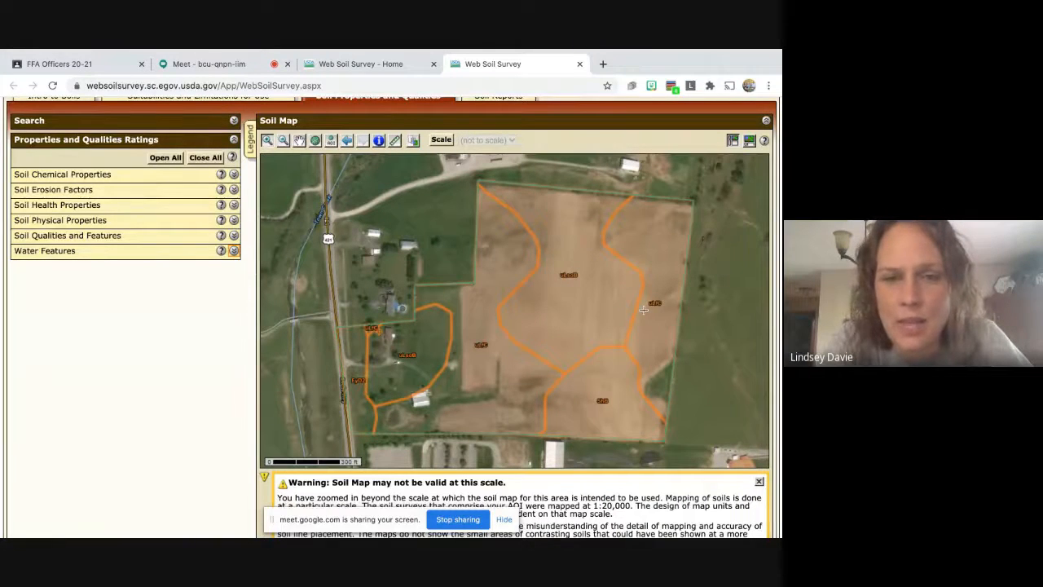
{"action": "scroll", "coordinate": [644, 309], "scroll_direction": "down", "scroll_amount": 1}
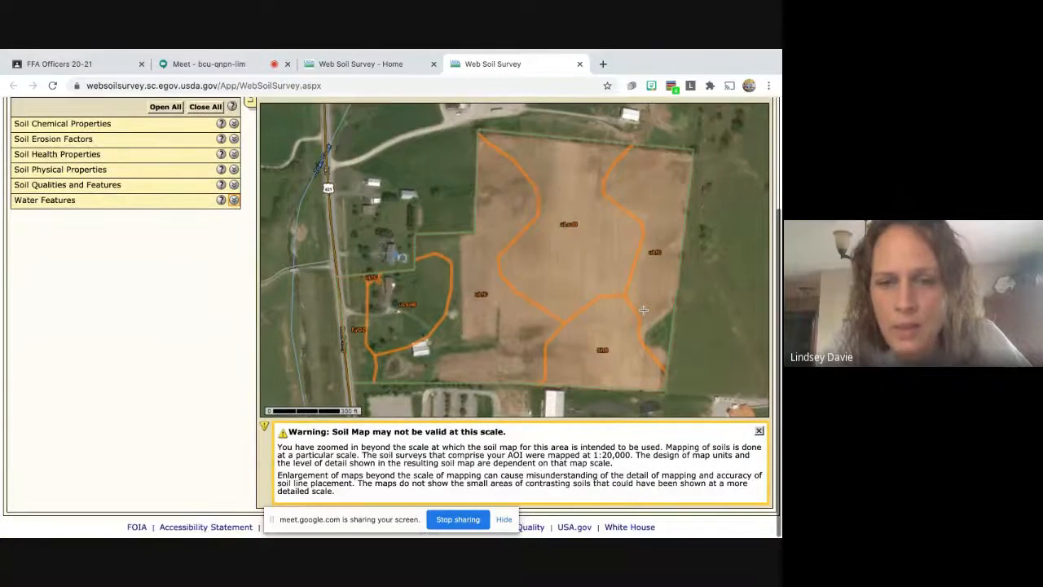
{"action": "scroll", "coordinate": [644, 310], "scroll_direction": "up", "scroll_amount": 3}
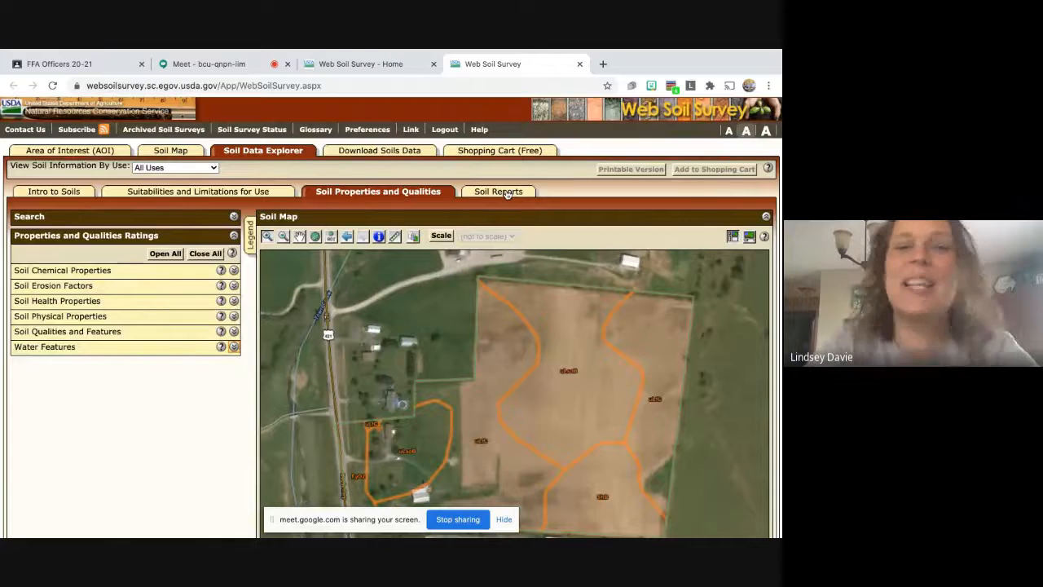
Pass through Soil Reports and Soil Map back to the Area of Interest page showing the 31.4-acre AOI.
{"action": "left_click", "coordinate": [507, 193]}
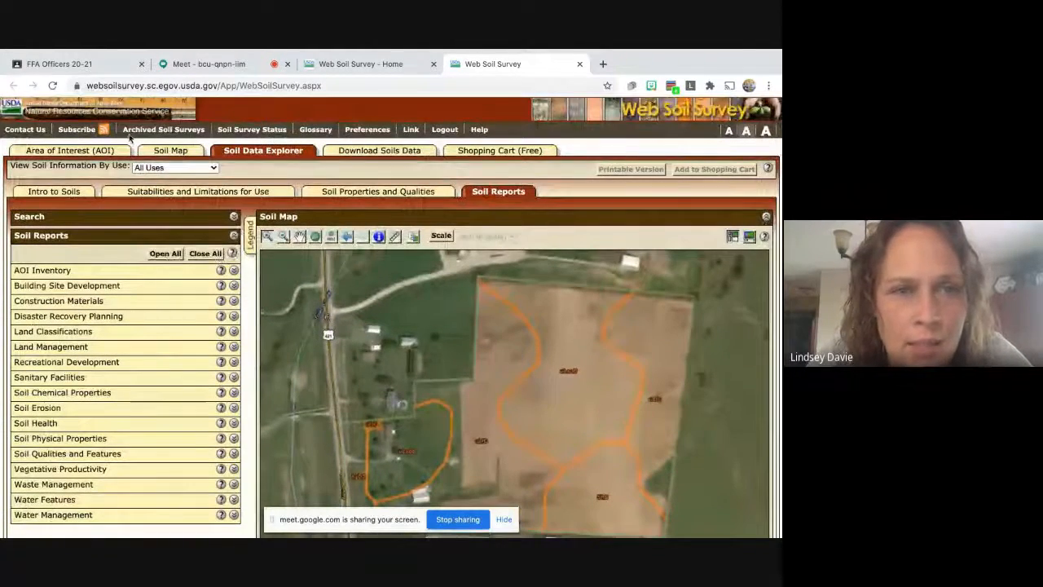
{"action": "left_click", "coordinate": [169, 152]}
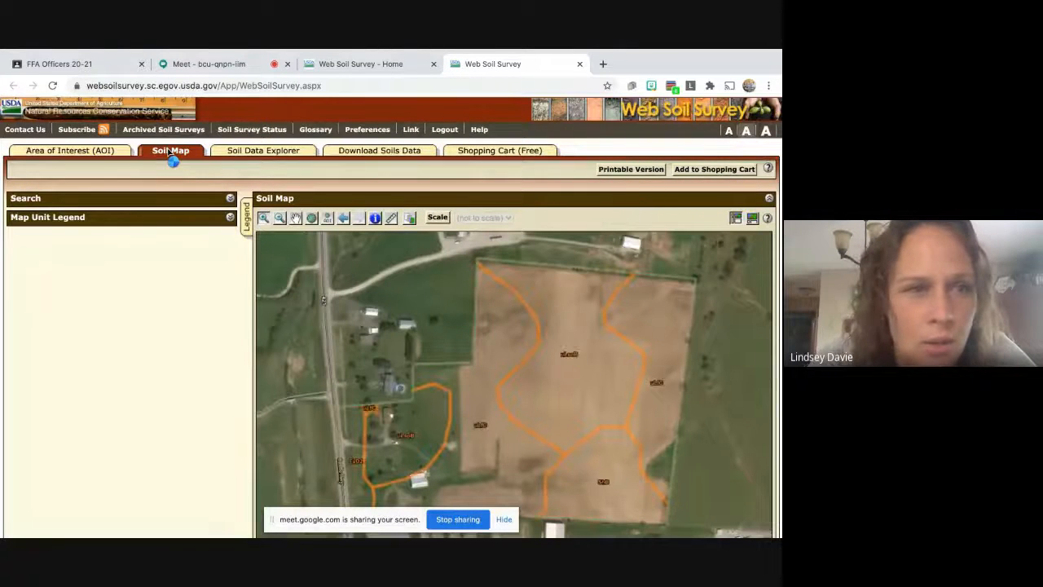
{"action": "left_click", "coordinate": [72, 155]}
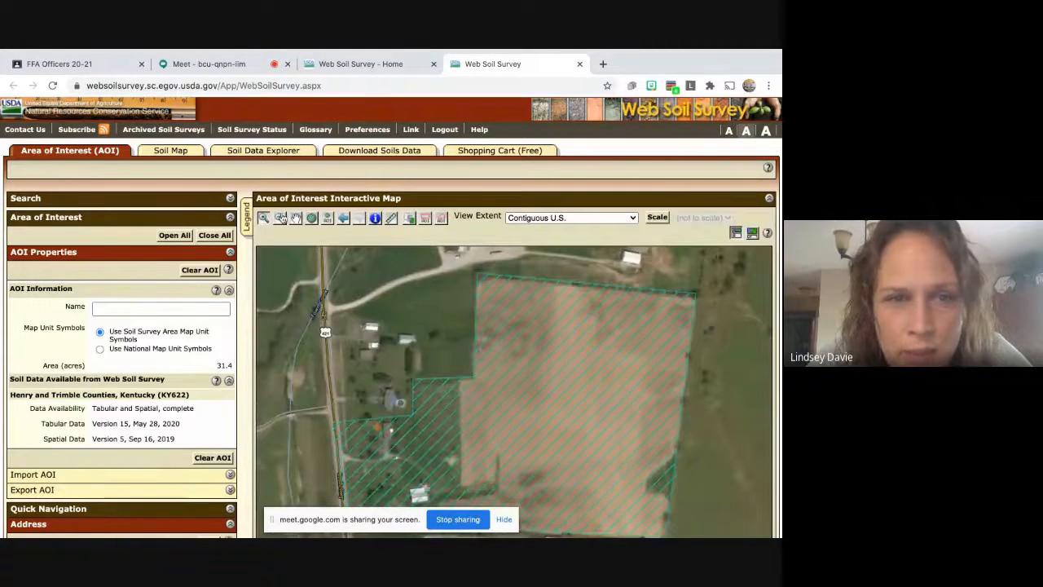
Zoom the map out to show the surrounding fields and school, then clear the farm AOI.
{"action": "left_click", "coordinate": [281, 217]}
{"action": "left_click", "coordinate": [559, 434]}
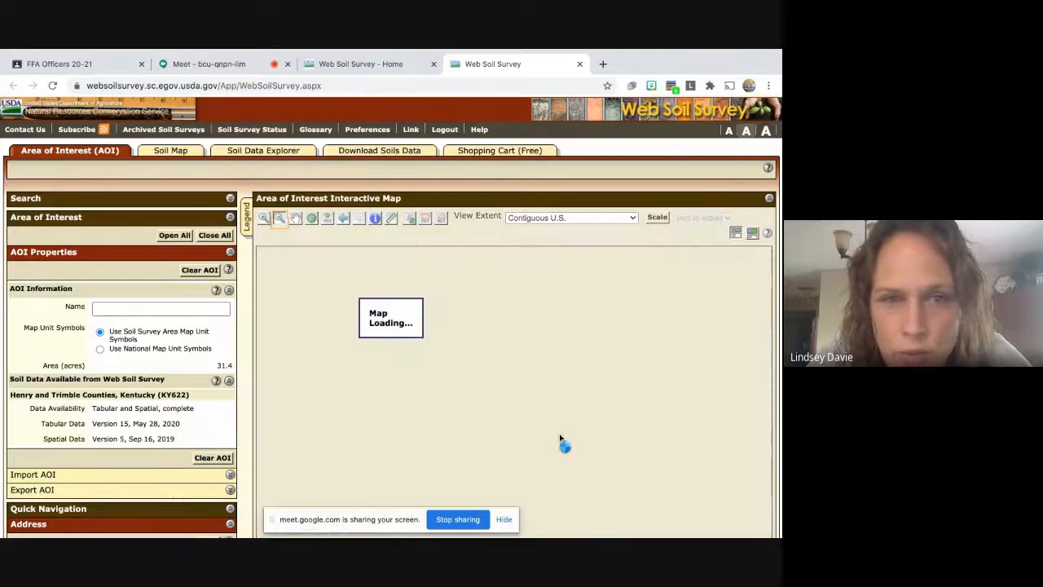
{"action": "scroll", "coordinate": [559, 434], "scroll_direction": "down", "scroll_amount": 1}
{"action": "scroll", "coordinate": [559, 434], "scroll_direction": "down", "scroll_amount": 1}
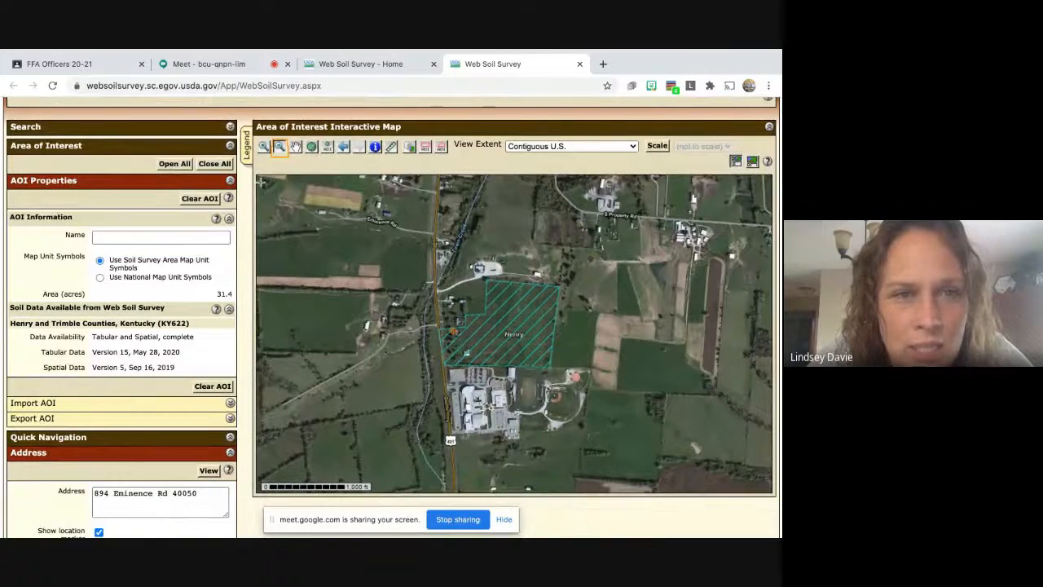
{"action": "left_click", "coordinate": [195, 200]}
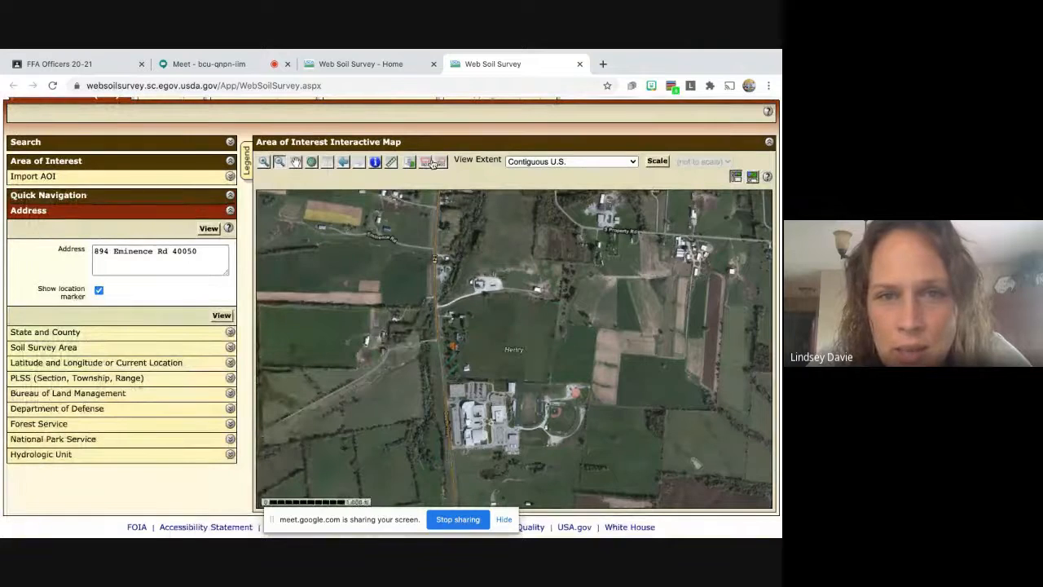
{"action": "left_click", "coordinate": [425, 162]}
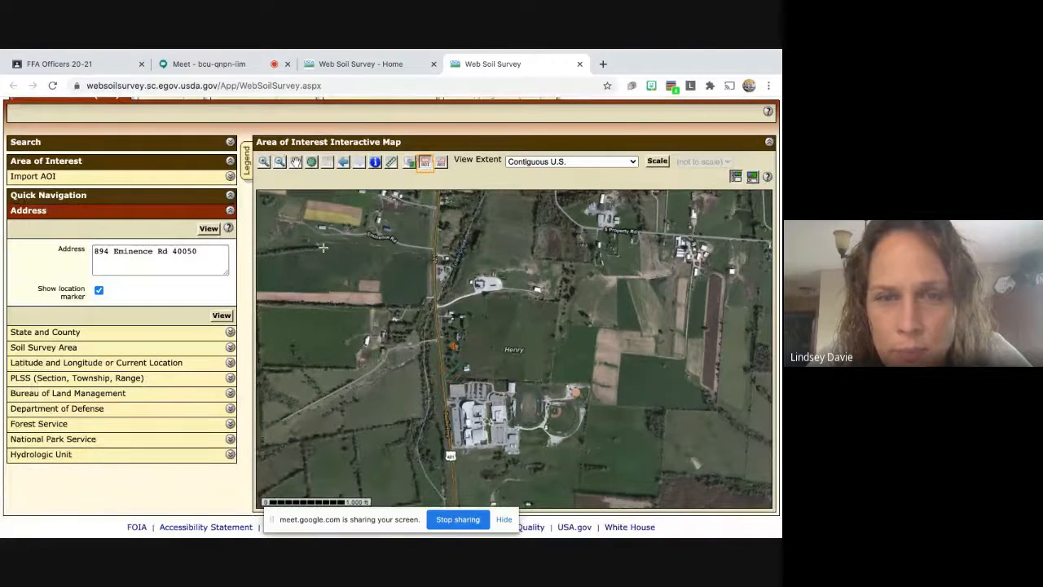
Draw a 388.0-acre rectangular AOI over the farm and neighbouring fields, then stop screen sharing.
{"action": "left_click_drag", "start_coordinate": [370, 238], "coordinate": [713, 479]}
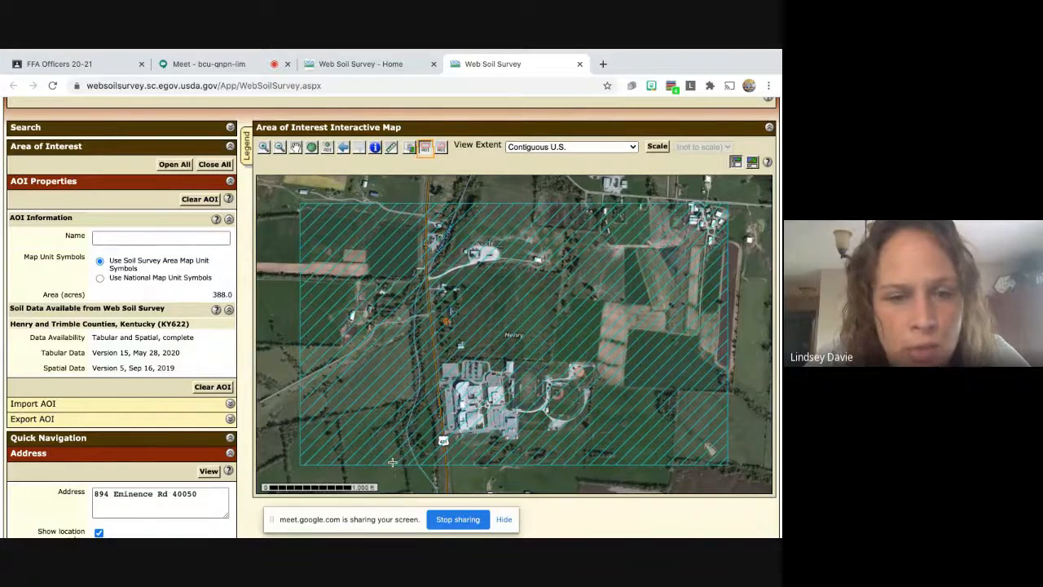
{"action": "scroll", "coordinate": [392, 462], "scroll_direction": "down", "scroll_amount": 1}
{"action": "scroll", "coordinate": [392, 462], "scroll_direction": "down", "scroll_amount": 3}
{"action": "scroll", "coordinate": [392, 462], "scroll_direction": "up", "scroll_amount": 5}
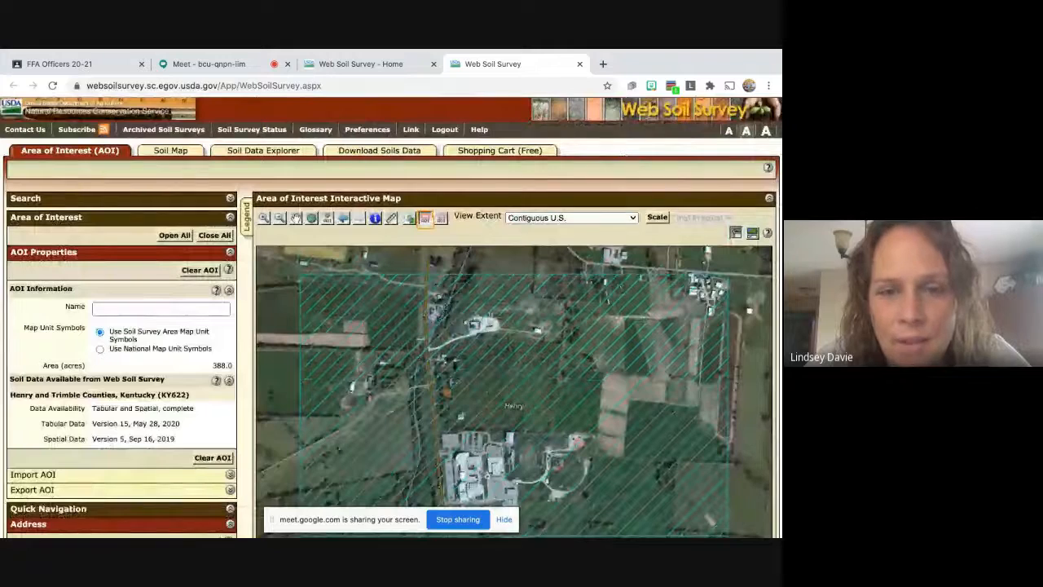
{"action": "left_click", "coordinate": [461, 520]}
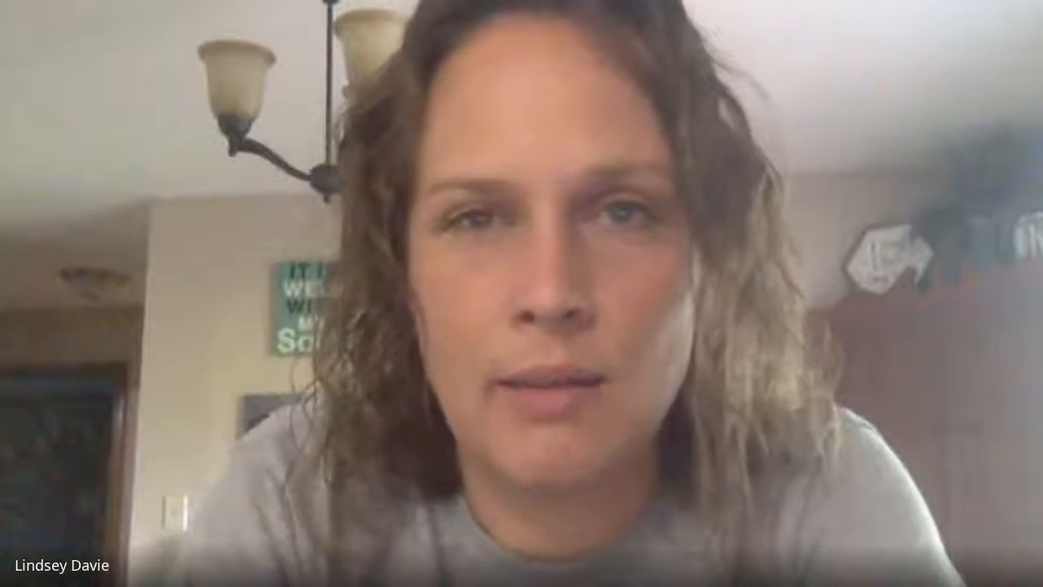